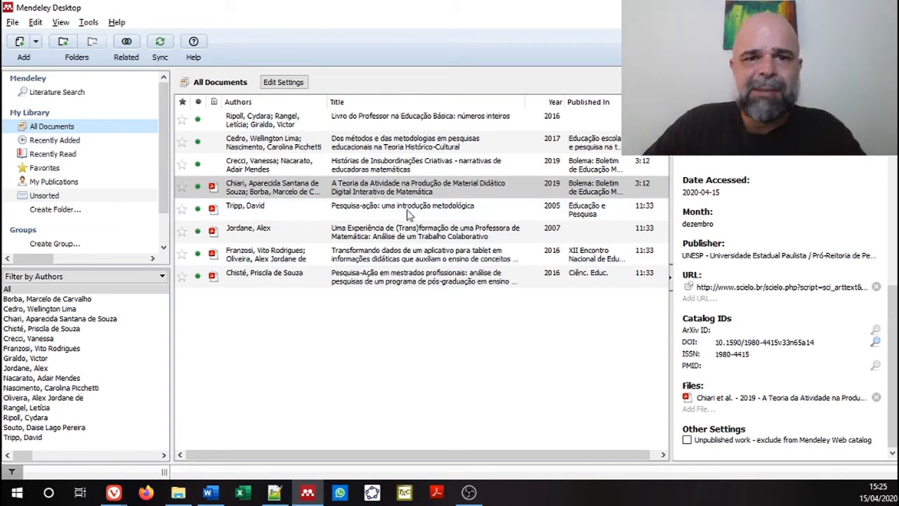
- Look through the Recently Added, Recently Read, Favorites and My Publications collections, including the explanation of claiming authorship
{"action": "left_click", "coordinate": [54, 141]}
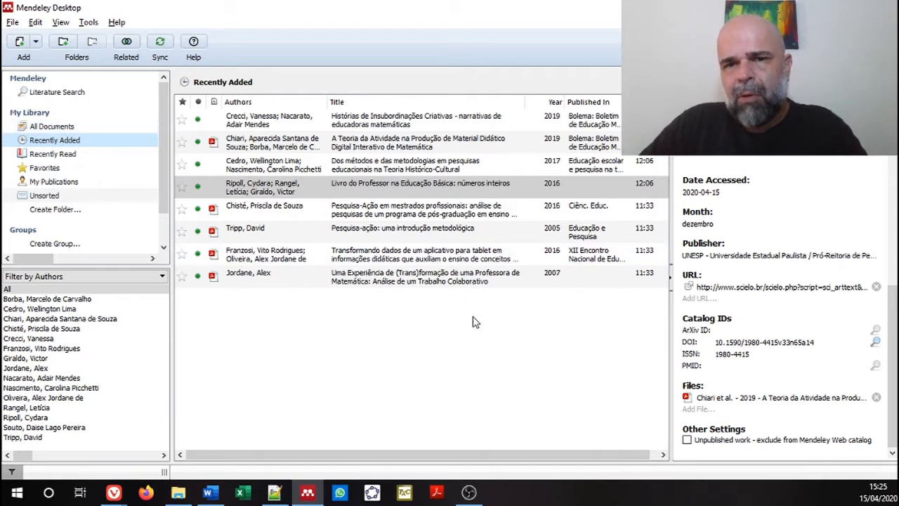
{"action": "left_click", "coordinate": [71, 156]}
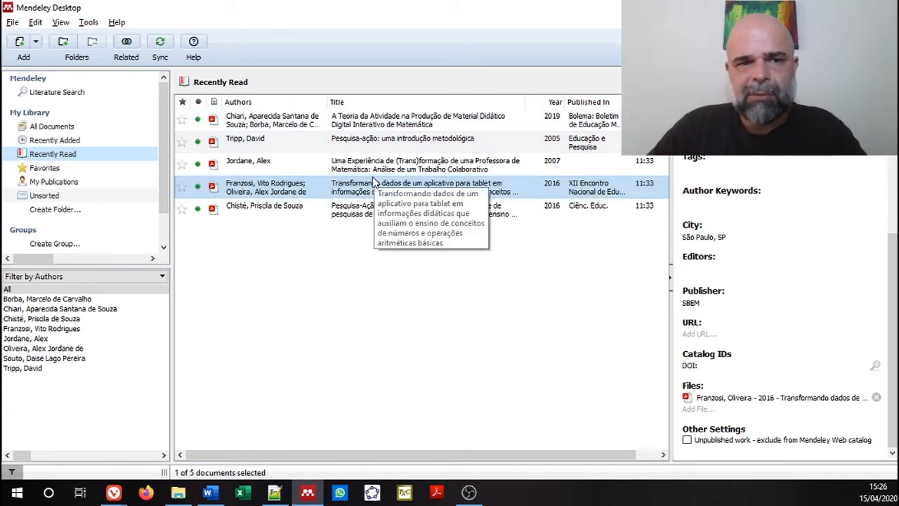
{"action": "left_click", "coordinate": [46, 169]}
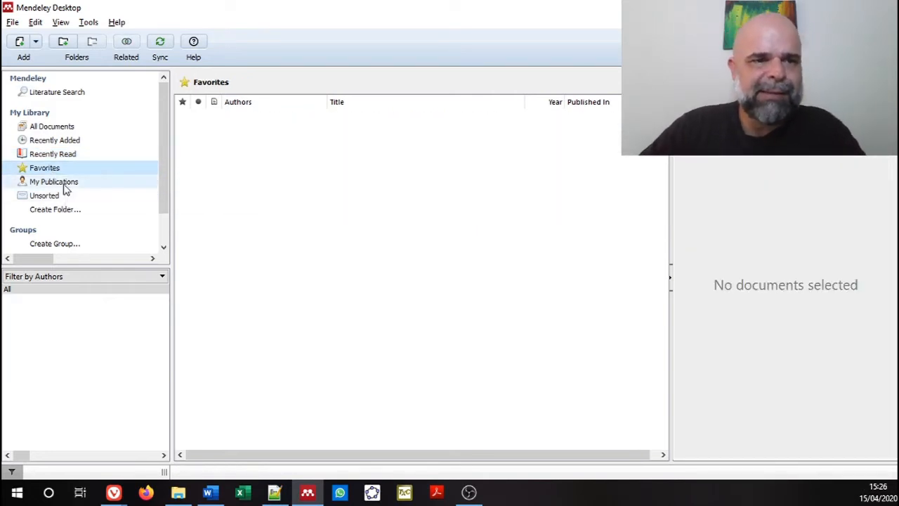
{"action": "left_click", "coordinate": [64, 187]}
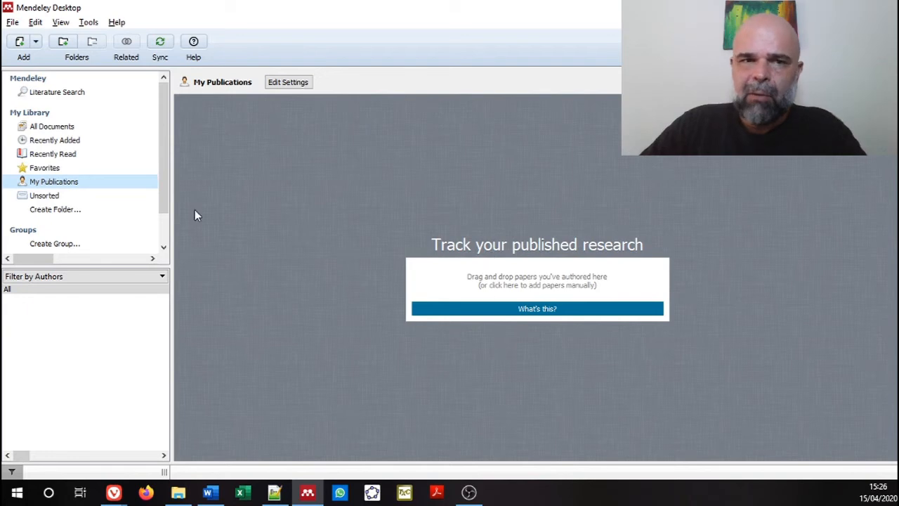
{"action": "left_click", "coordinate": [532, 312]}
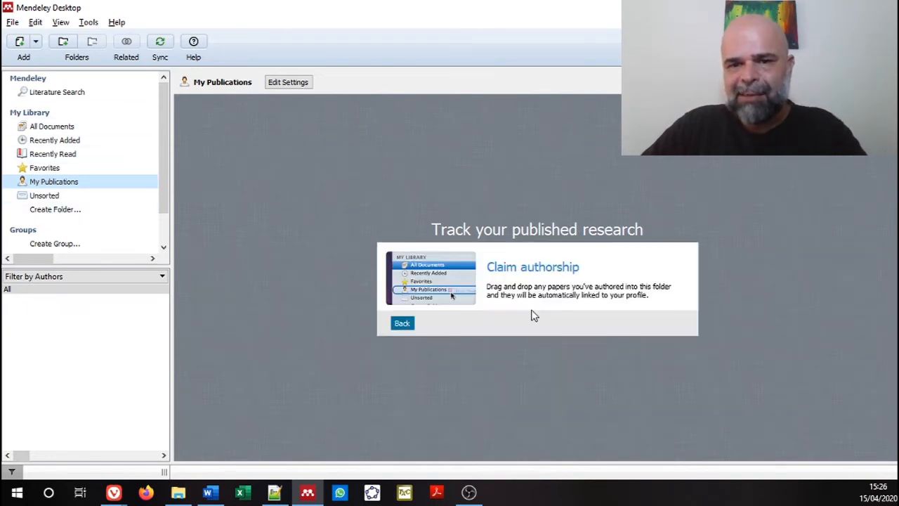
{"action": "left_click", "coordinate": [403, 324]}
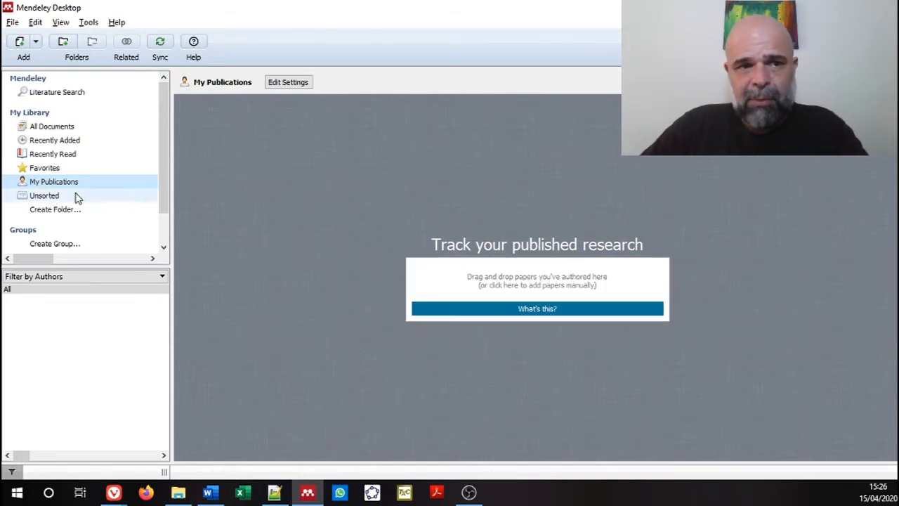
- Try to add the 2007 paper "Uma Experiência de (Trans)formação" from Unsorted to My Publications, and reread the authorship explanation
{"action": "left_click", "coordinate": [44, 196]}
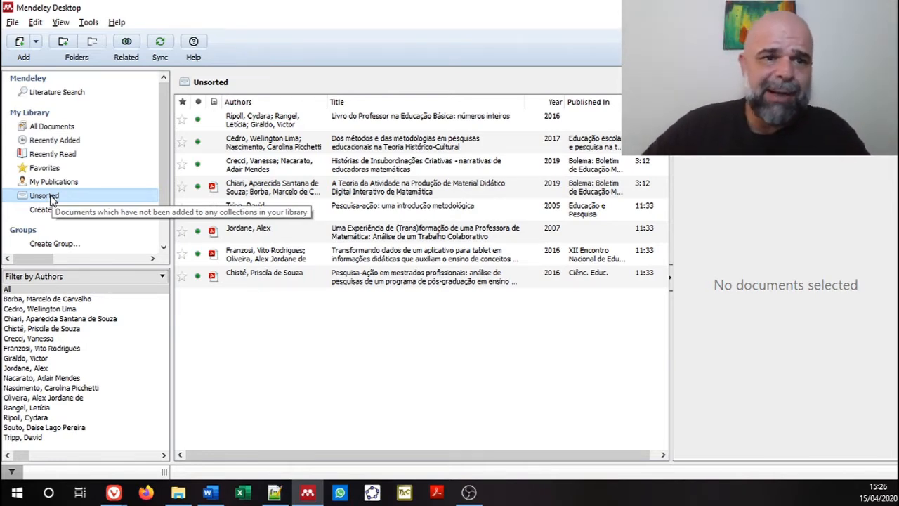
{"action": "left_click", "coordinate": [249, 234]}
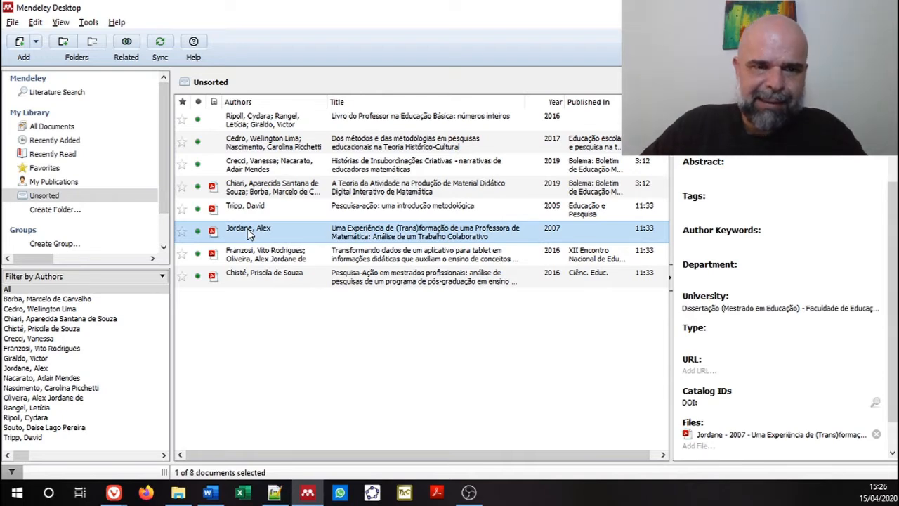
{"action": "left_click_drag", "start_coordinate": [247, 234], "coordinate": [66, 181]}
{"action": "left_click", "coordinate": [66, 182]}
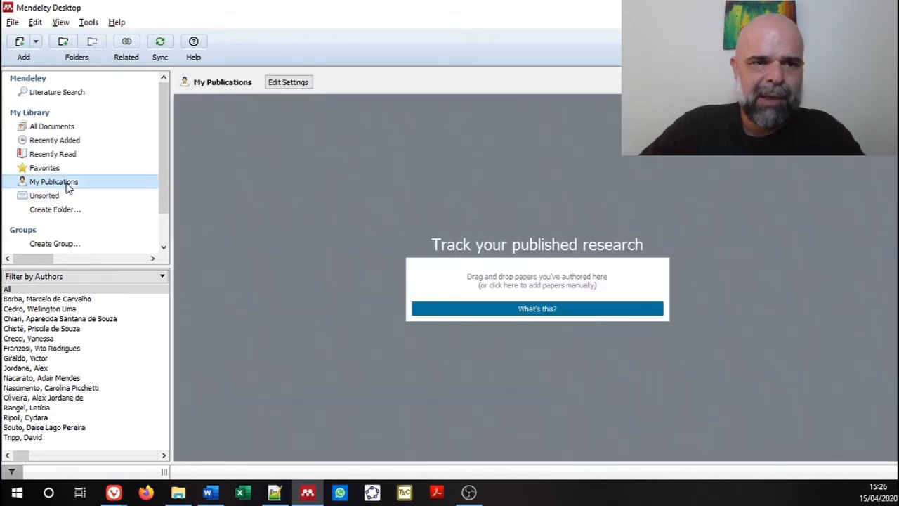
{"action": "left_click", "coordinate": [501, 313]}
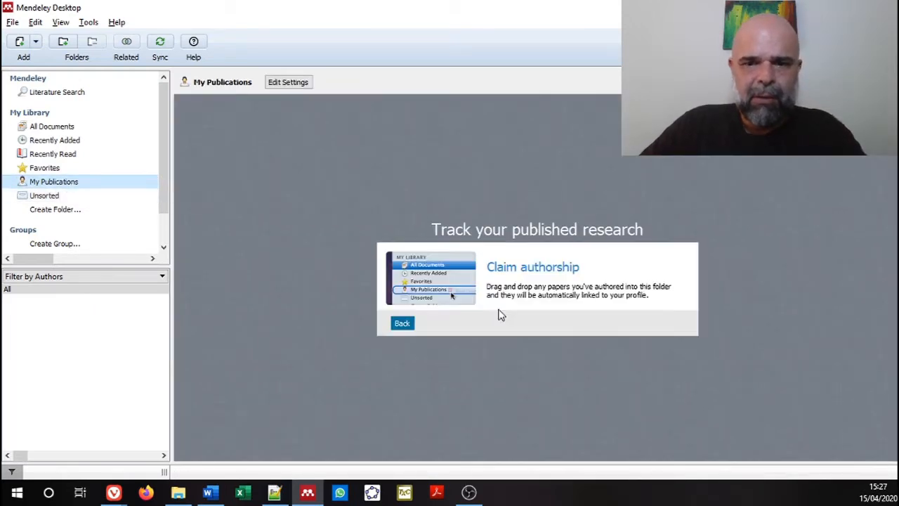
{"action": "left_click", "coordinate": [406, 323]}
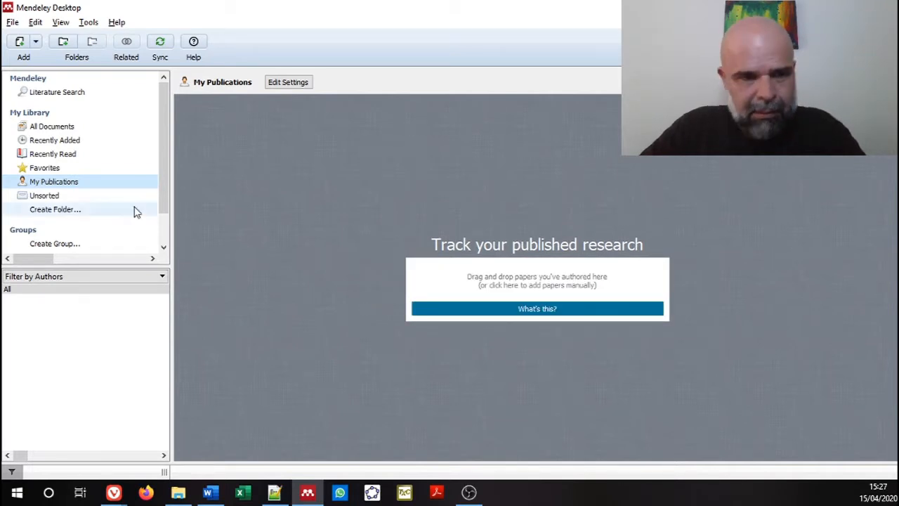
- Retry adding the 2007 paper from Unsorted to My Publications and check that collection's synchronization options
{"action": "left_click", "coordinate": [73, 197]}
{"action": "left_click_drag", "start_coordinate": [241, 231], "coordinate": [55, 180]}
{"action": "left_click", "coordinate": [60, 184]}
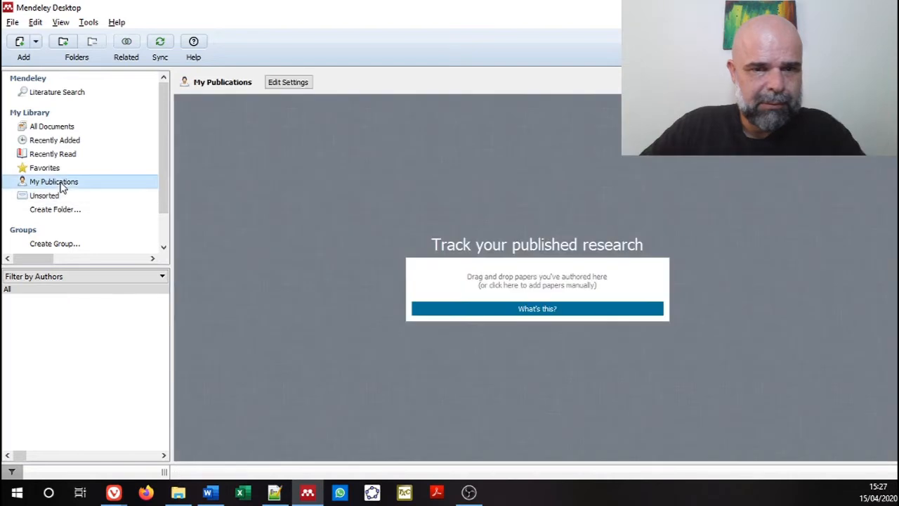
{"action": "left_click", "coordinate": [288, 82]}
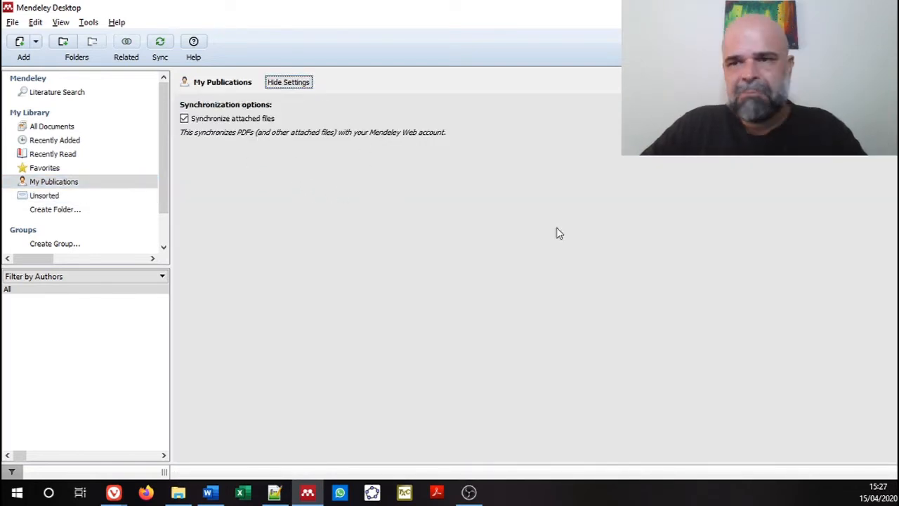
{"action": "left_click", "coordinate": [866, 151]}
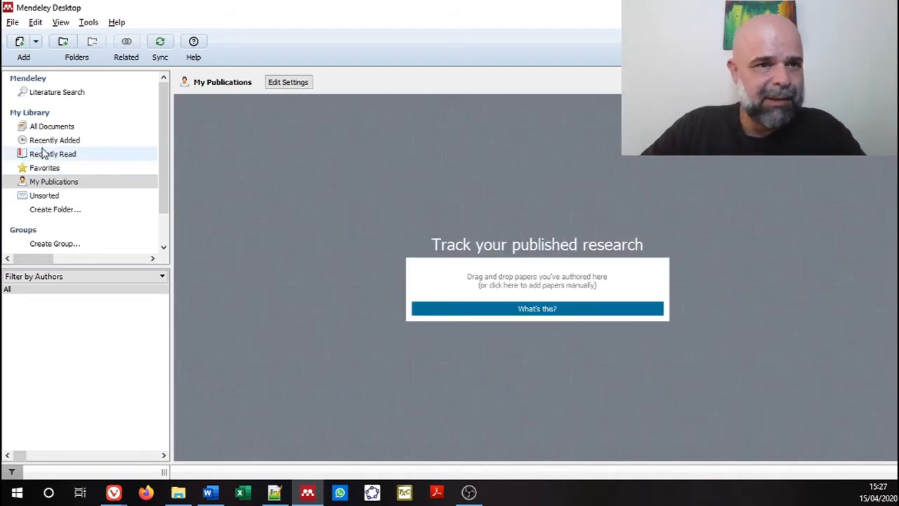
- Add the 2007 paper from All Documents to My Publications, accept the authorship agreement, and check My Publications and Unsorted
{"action": "left_click", "coordinate": [52, 127]}
{"action": "left_click", "coordinate": [241, 233]}
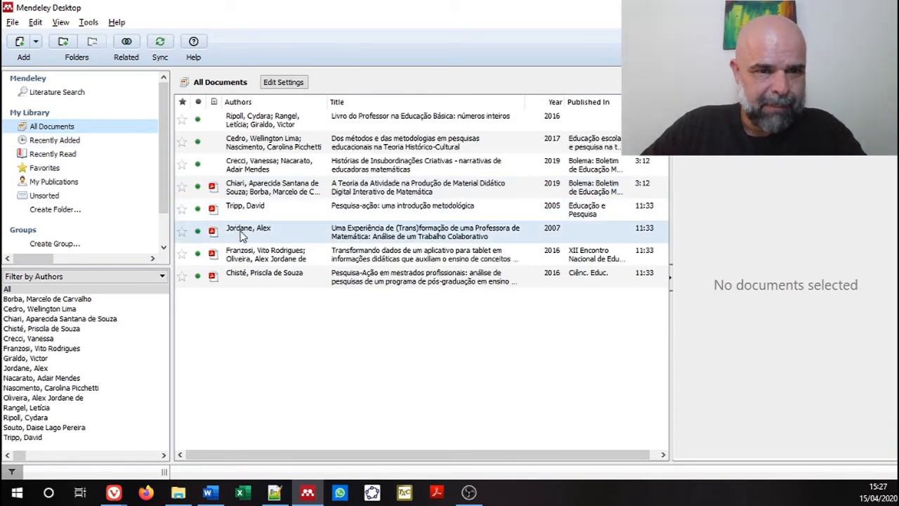
{"action": "left_click_drag", "start_coordinate": [241, 233], "coordinate": [63, 182]}
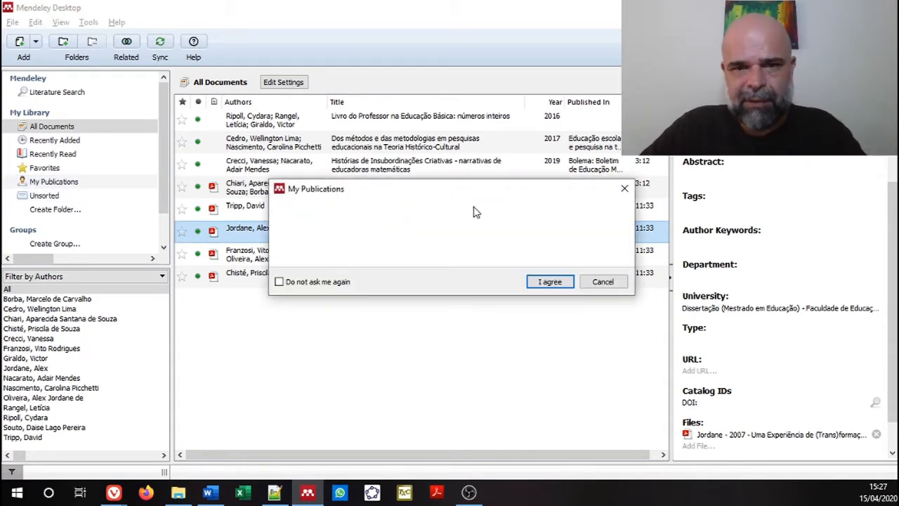
{"action": "left_click", "coordinate": [551, 284]}
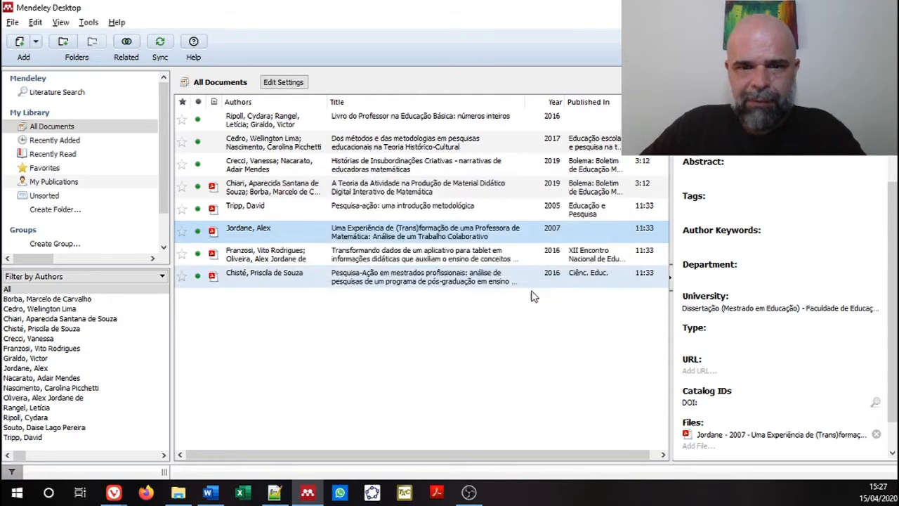
{"action": "left_click", "coordinate": [70, 184]}
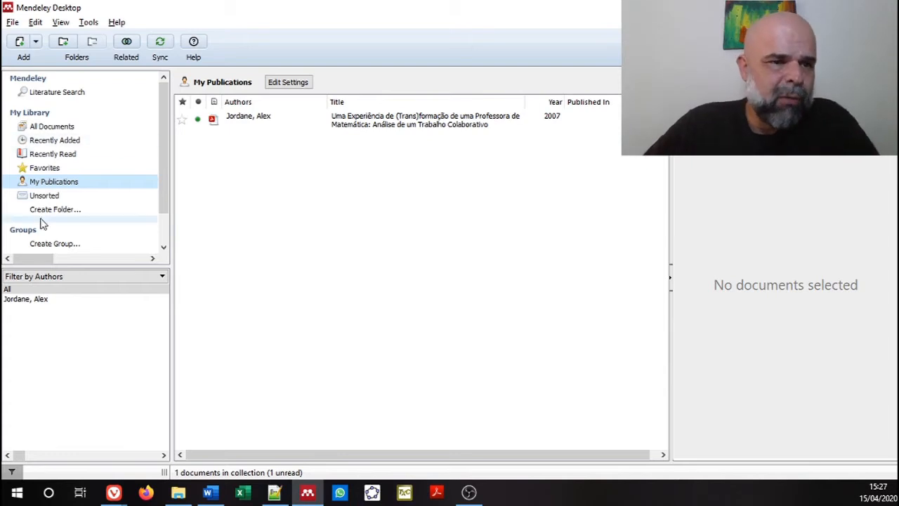
{"action": "left_click", "coordinate": [42, 197]}
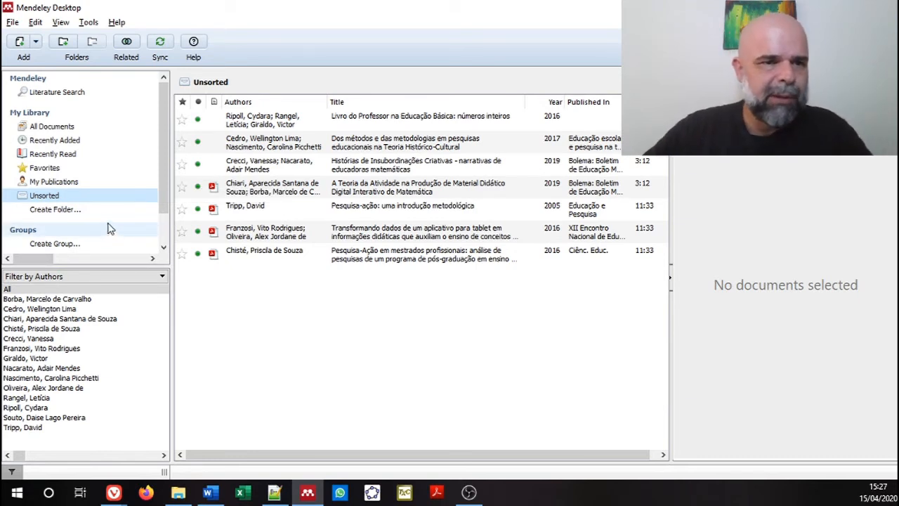
{"action": "left_click", "coordinate": [57, 210]}
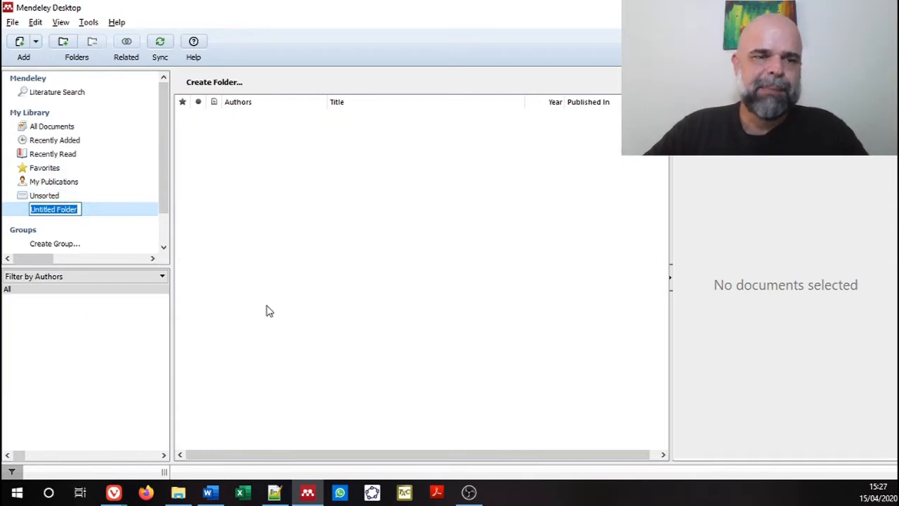
{"action": "key", "text": "Escape"}
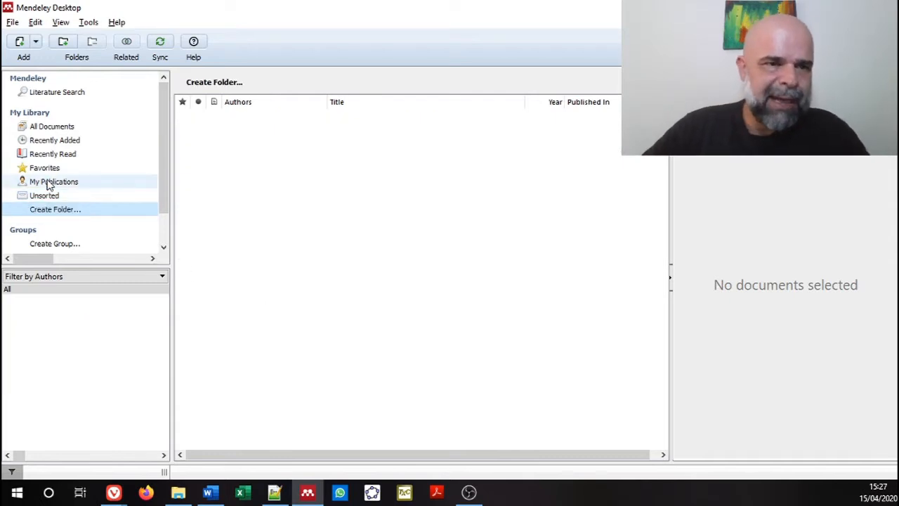
{"action": "left_click", "coordinate": [52, 126]}
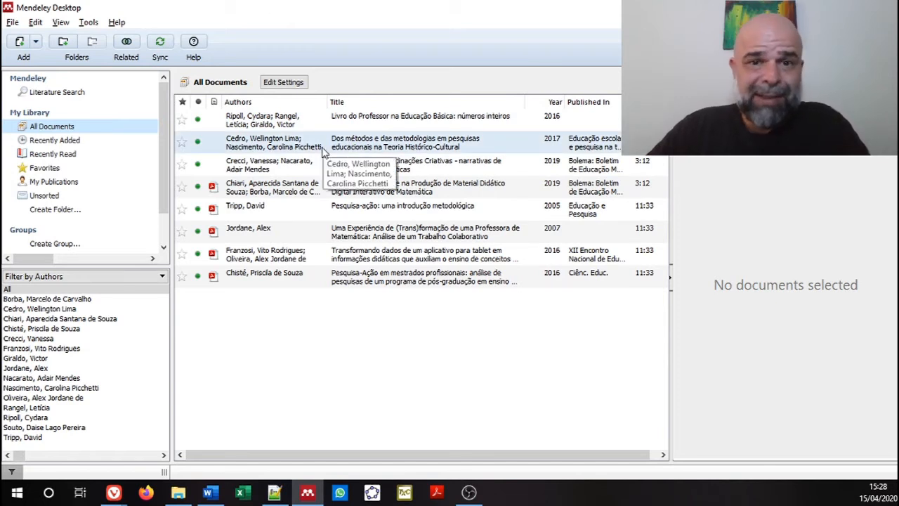
- Create a library folder named "Metodologia de Pesquisa"
{"action": "left_click", "coordinate": [50, 211]}
{"action": "type", "text": "Metodologia de"}
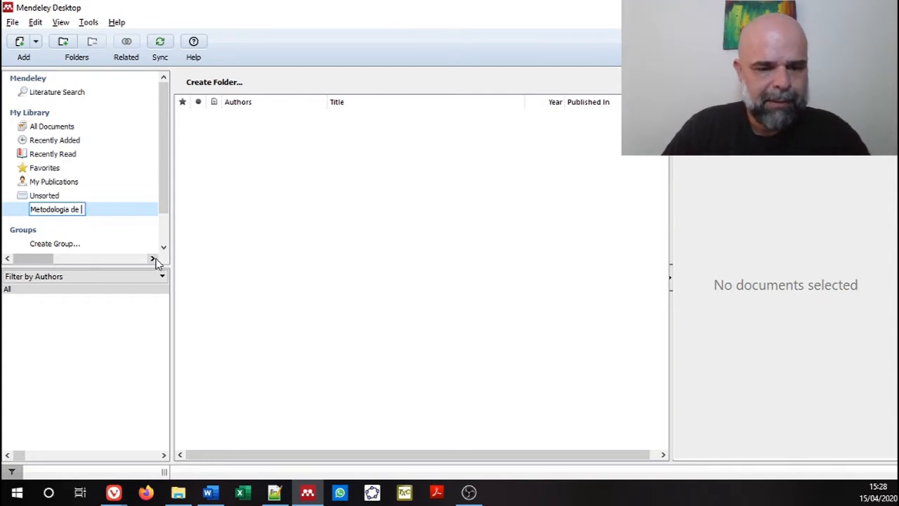
{"action": "type", "text": "Pesquisa"}
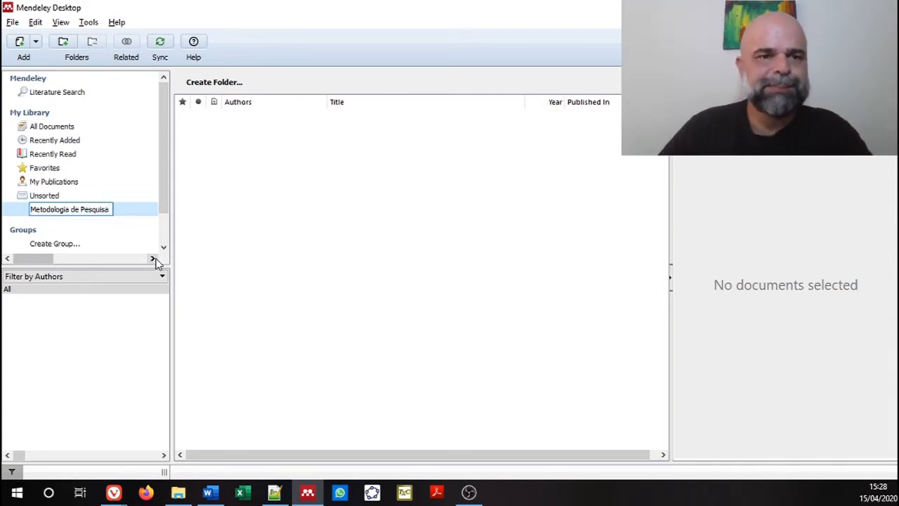
{"action": "key", "text": "Return"}
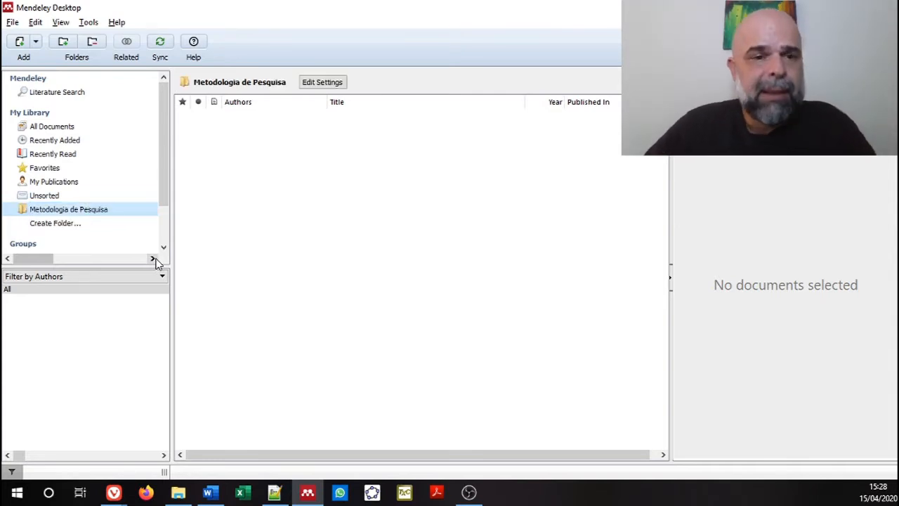
- Add "Dos métodos e das metodologias", "Pesquisa-ação: uma introdução metodológica" and "Pesquisa-Ação em mestrados profissionais" from All Documents to the Metodologia de Pesquisa folder
{"action": "left_click", "coordinate": [53, 128]}
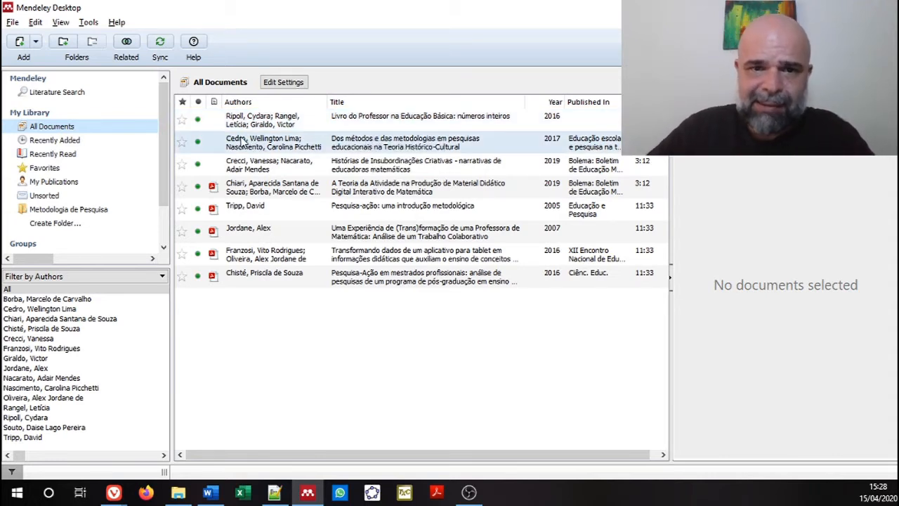
{"action": "left_click_drag", "start_coordinate": [242, 141], "coordinate": [99, 214]}
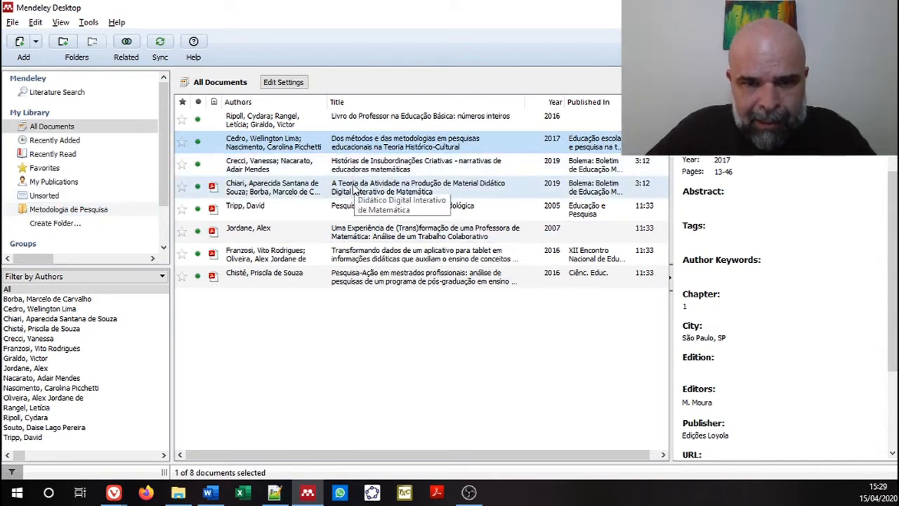
{"action": "left_click_drag", "start_coordinate": [347, 212], "coordinate": [92, 208]}
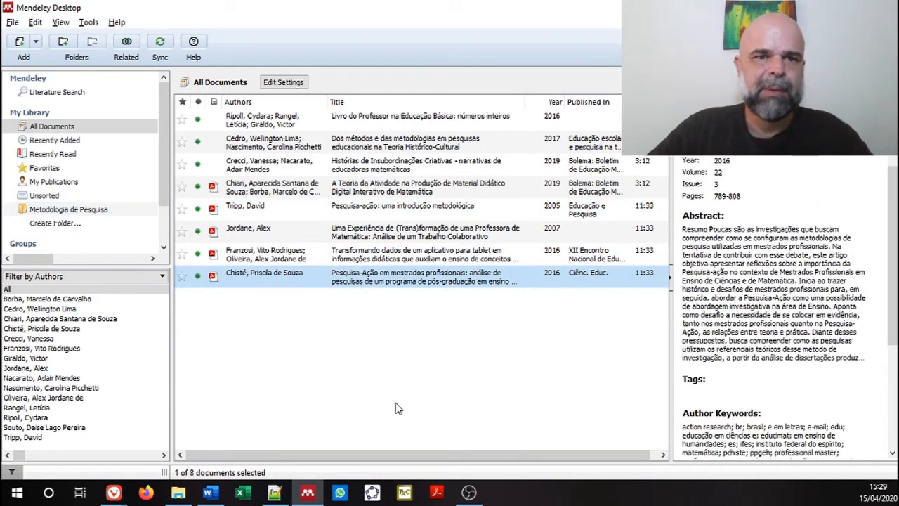
- Create a second library folder named "Teoria Histórico-Cultural" for the papers on that theory
{"action": "left_click", "coordinate": [423, 148]}
{"action": "left_click", "coordinate": [398, 191]}
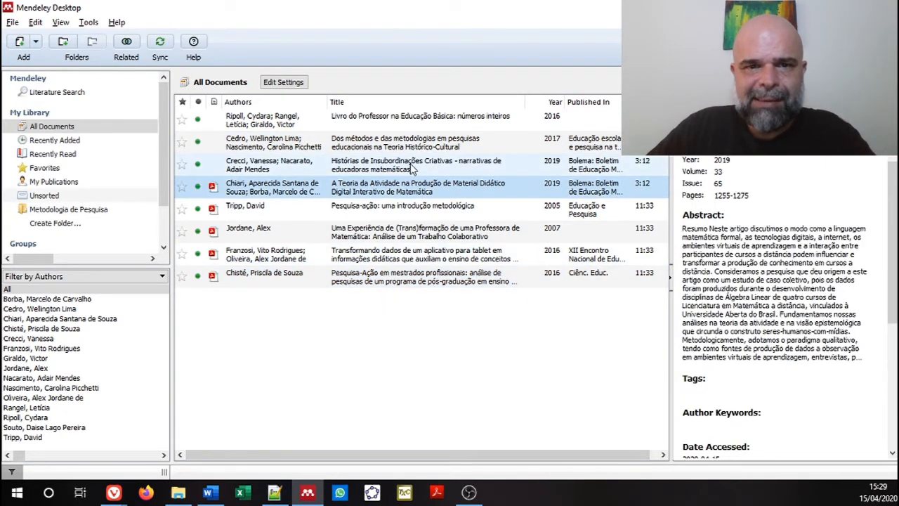
{"action": "left_click", "coordinate": [69, 223]}
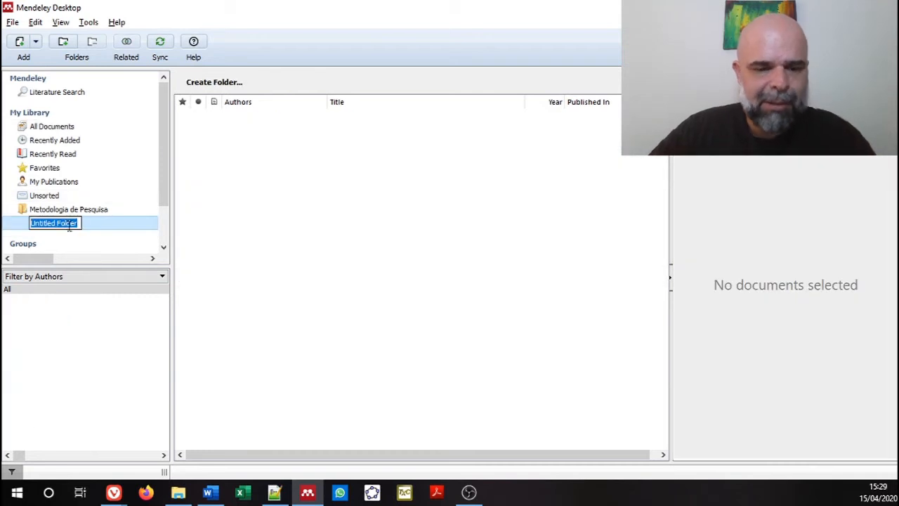
{"action": "type", "text": "Teori"}
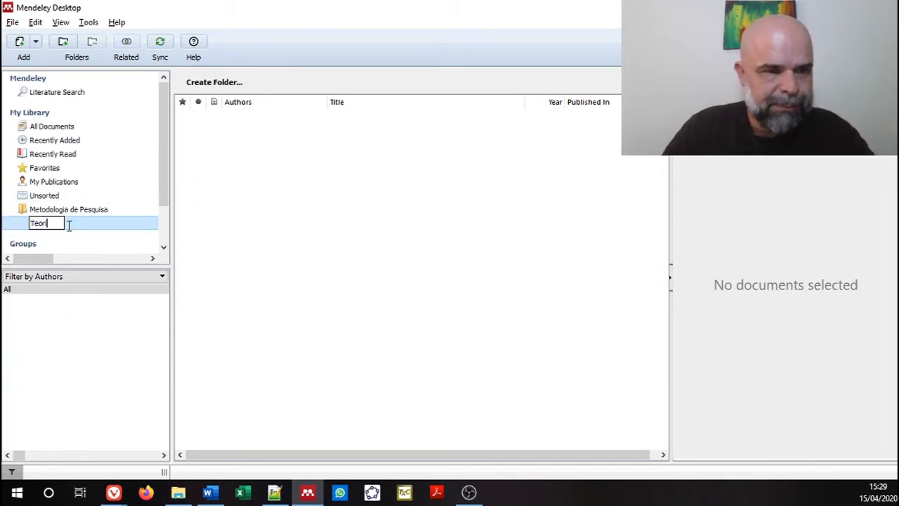
{"action": "type", "text": "a Hist"}
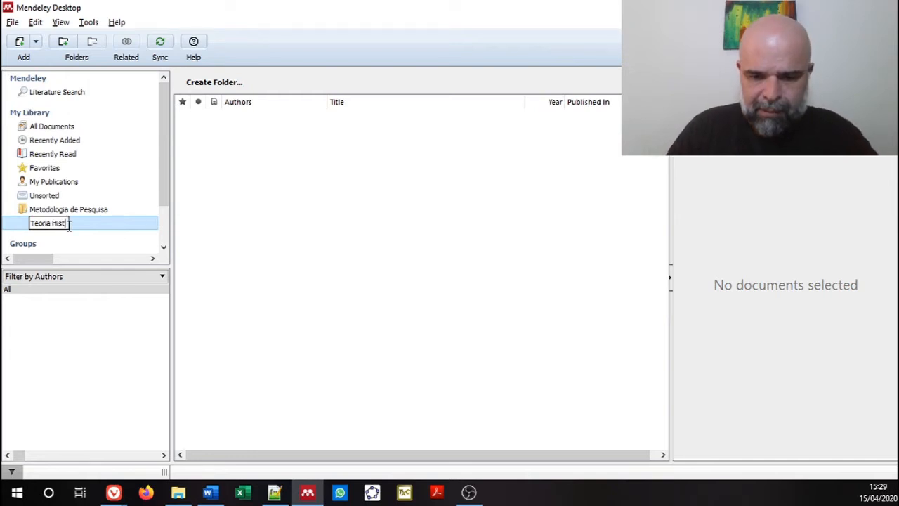
{"action": "type", "text": "órico-Cultural"}
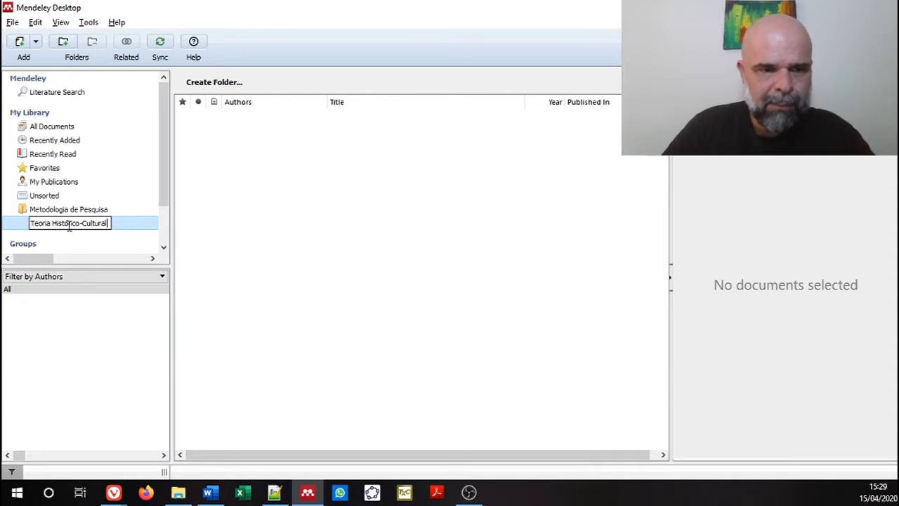
{"action": "key", "text": "Return"}
- Add "Dos métodos e das metodologias" and "A Teoria da Atividade" to the Teoria Histórico-Cultural folder, and check both thematic folders
{"action": "left_click", "coordinate": [57, 127]}
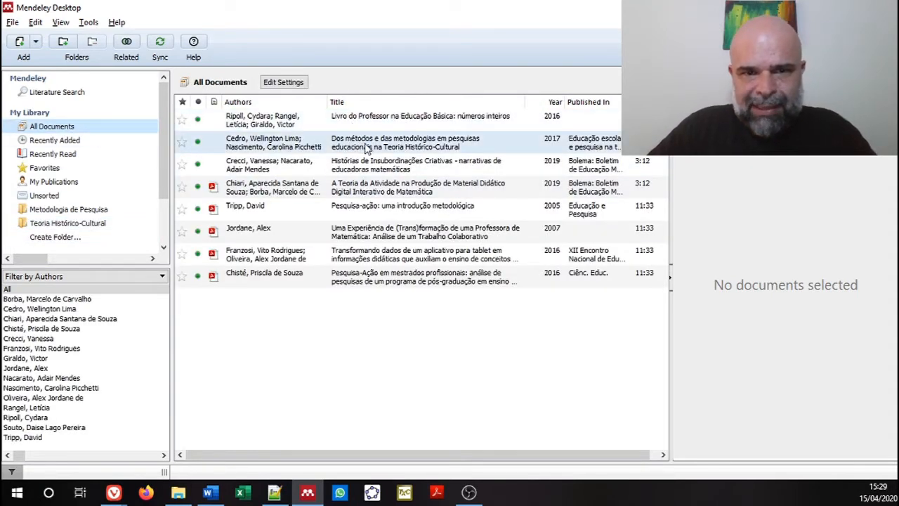
{"action": "left_click_drag", "start_coordinate": [256, 140], "coordinate": [105, 232]}
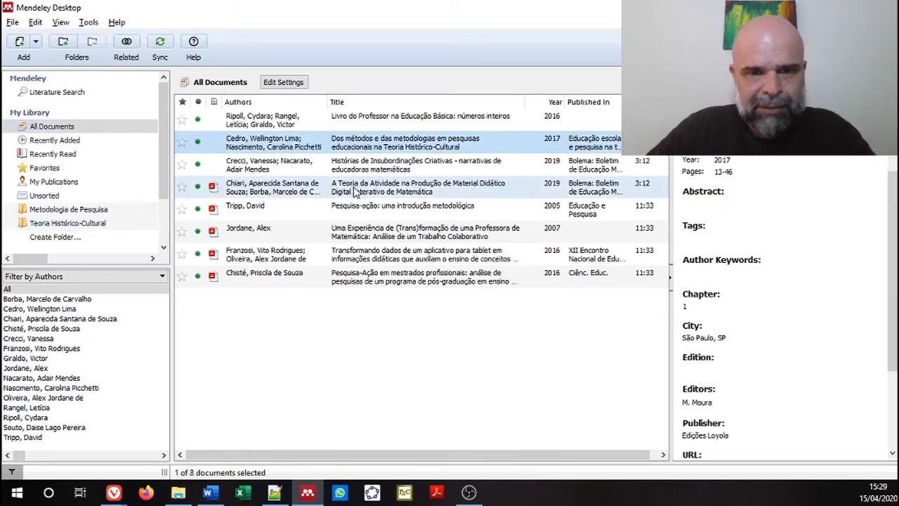
{"action": "left_click_drag", "start_coordinate": [355, 191], "coordinate": [92, 223]}
{"action": "left_click", "coordinate": [83, 210]}
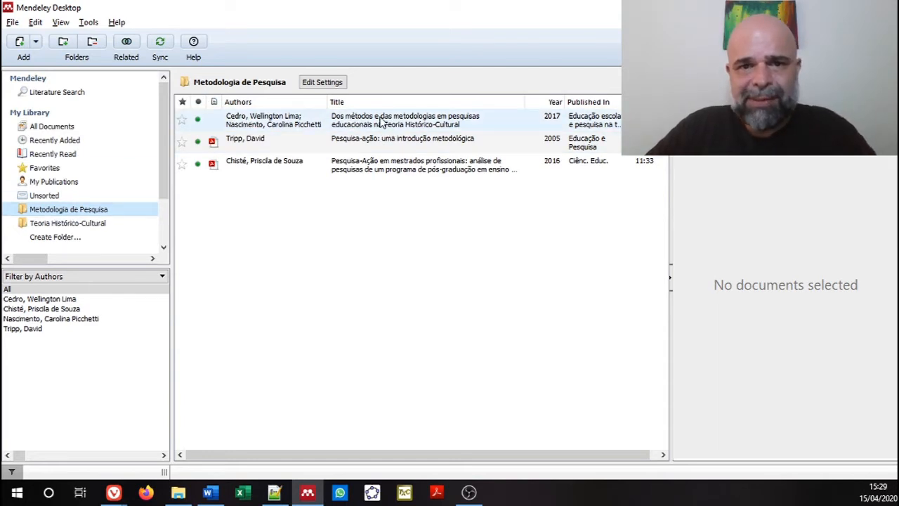
{"action": "left_click", "coordinate": [83, 224]}
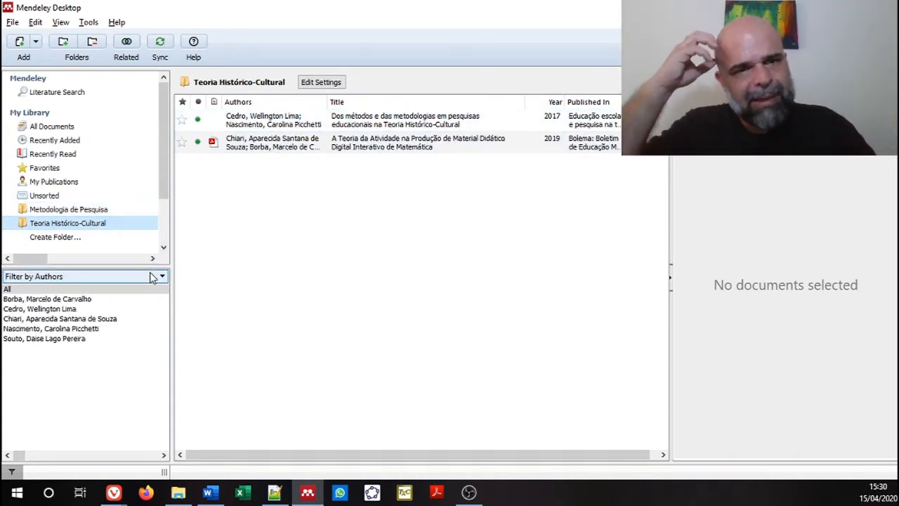
- Check the documents still in Unsorted and create a library folder named "Tecnologias Educacionais"
{"action": "left_click", "coordinate": [51, 127]}
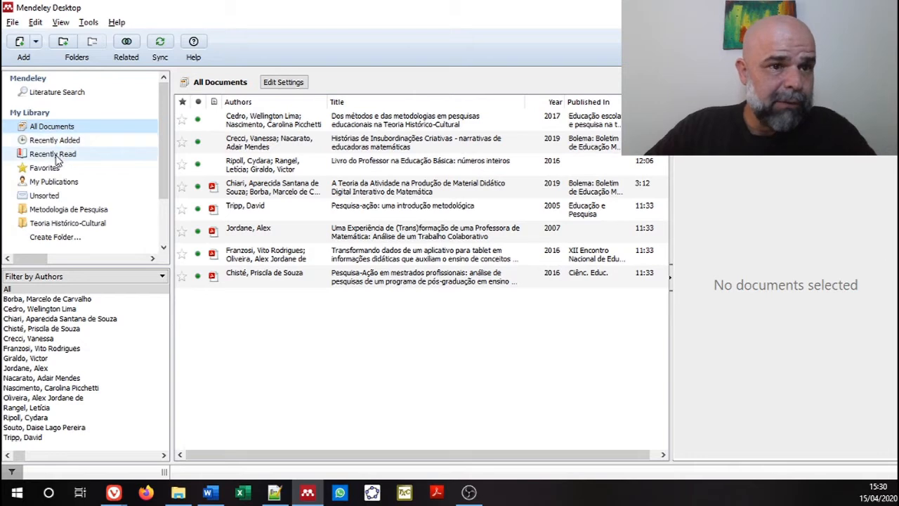
{"action": "left_click", "coordinate": [42, 197]}
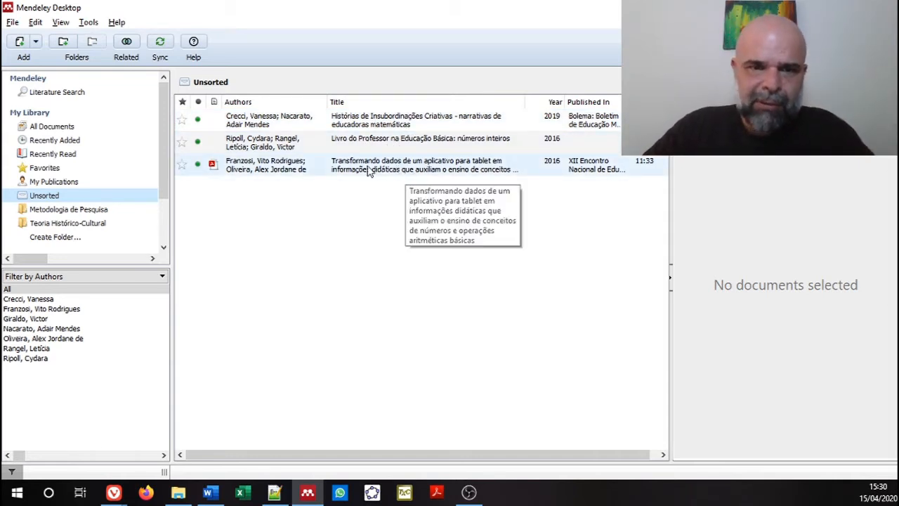
{"action": "left_click", "coordinate": [59, 239]}
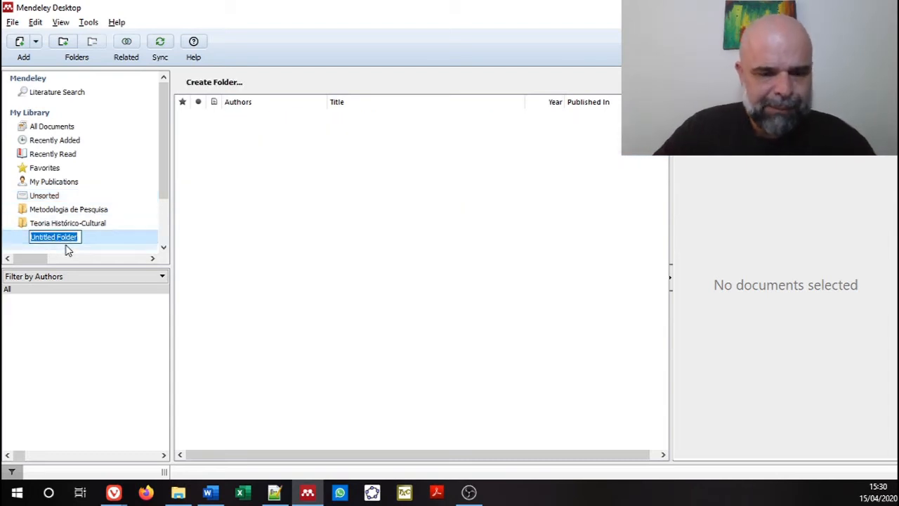
{"action": "type", "text": "Tecnologias Educacionais"}
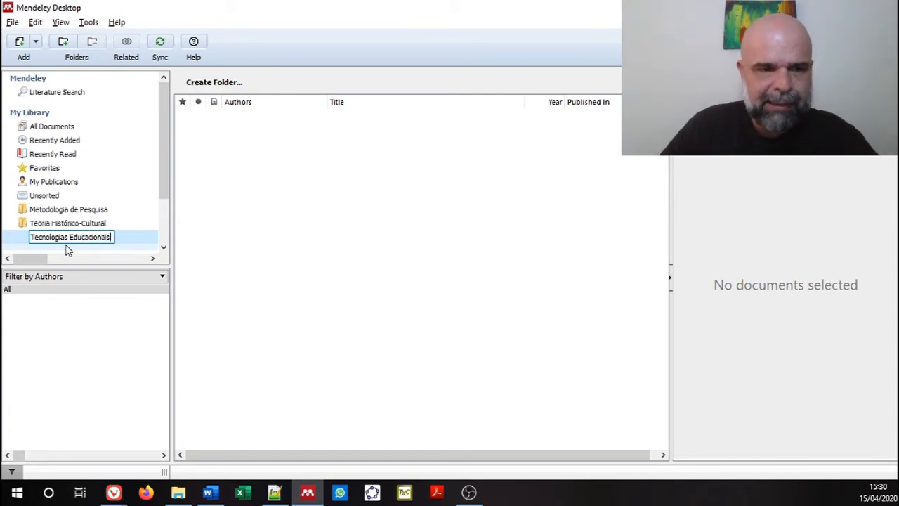
{"action": "key", "text": "Return"}
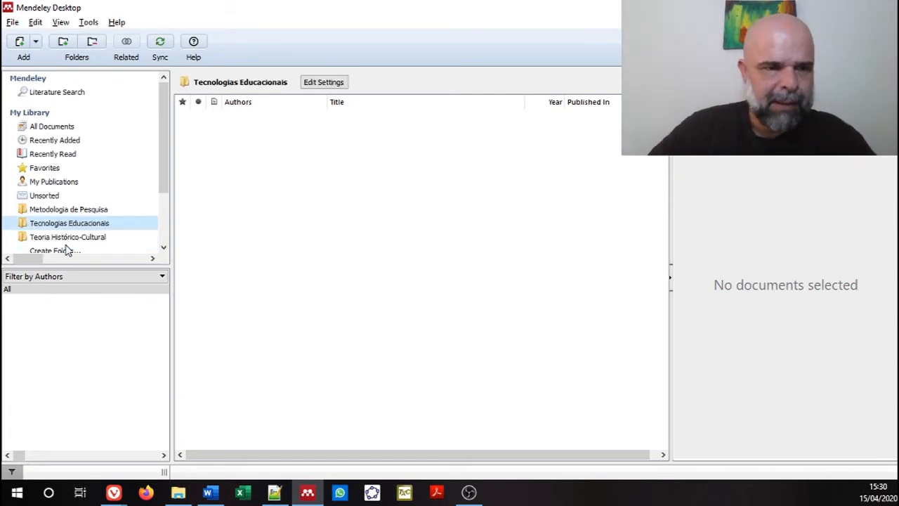
- Add "Transformando dados de um aplicativo para tablet" to Tecnologias Educacionais and My Publications, accepting the authorship agreement, and check both collections
{"action": "left_click", "coordinate": [51, 127]}
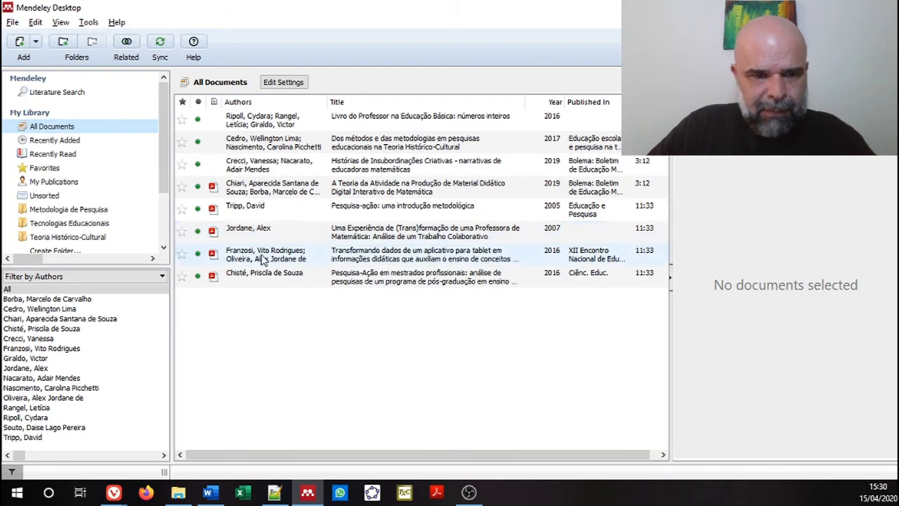
{"action": "left_click_drag", "start_coordinate": [264, 260], "coordinate": [98, 226]}
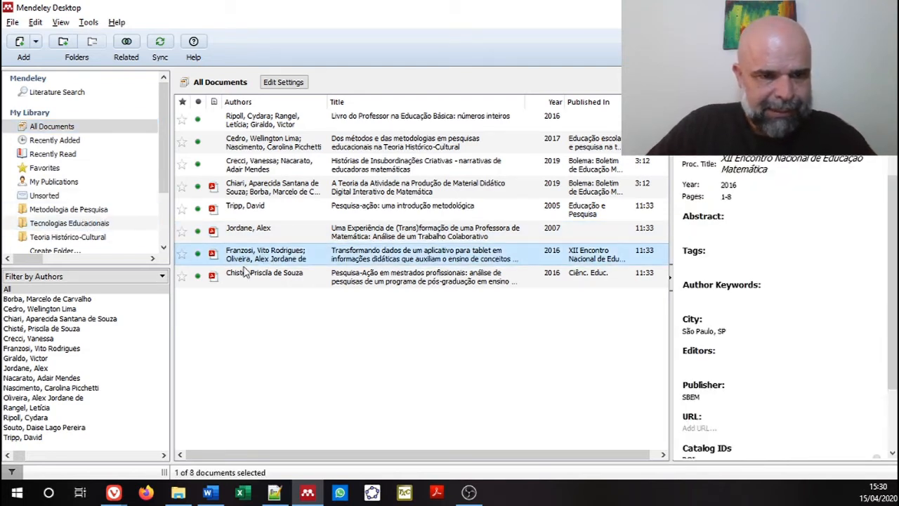
{"action": "left_click_drag", "start_coordinate": [246, 261], "coordinate": [68, 182]}
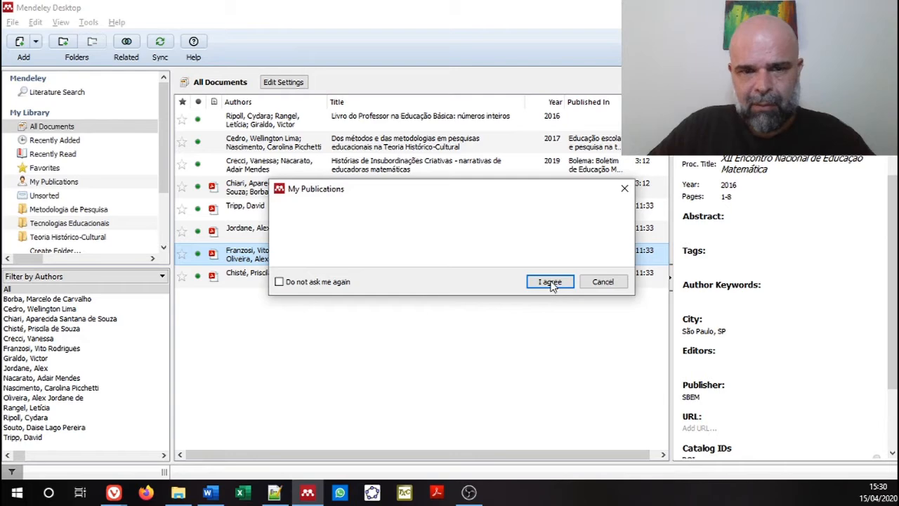
{"action": "left_click", "coordinate": [550, 282]}
{"action": "left_click", "coordinate": [43, 184]}
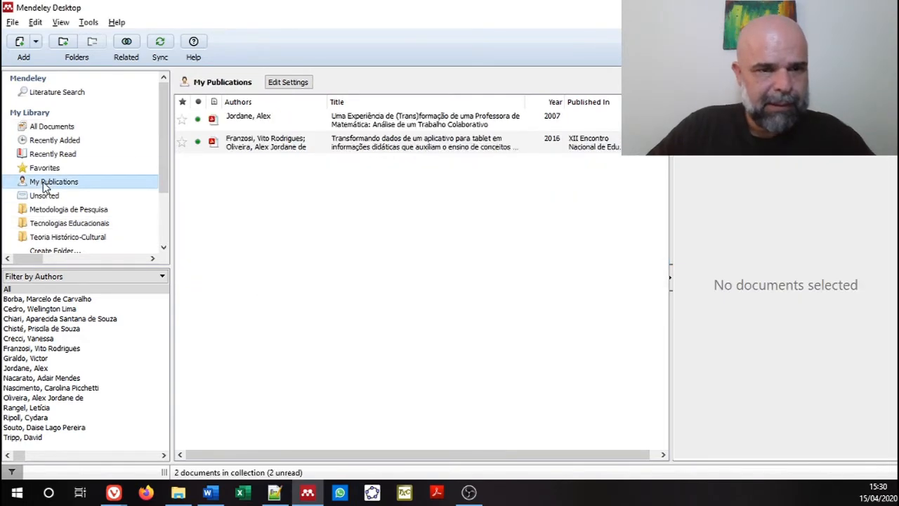
{"action": "left_click", "coordinate": [70, 225]}
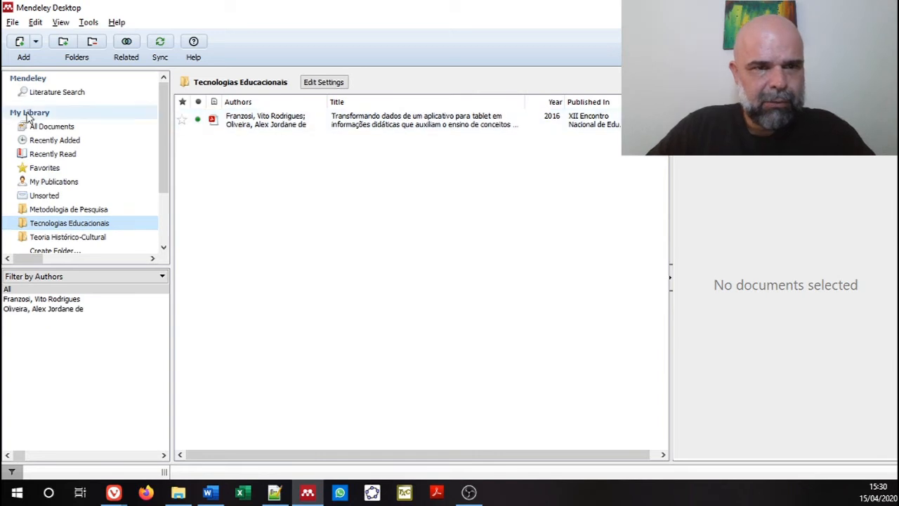
- Review All Documents and create a library folder named "Números"
{"action": "left_click", "coordinate": [62, 130]}
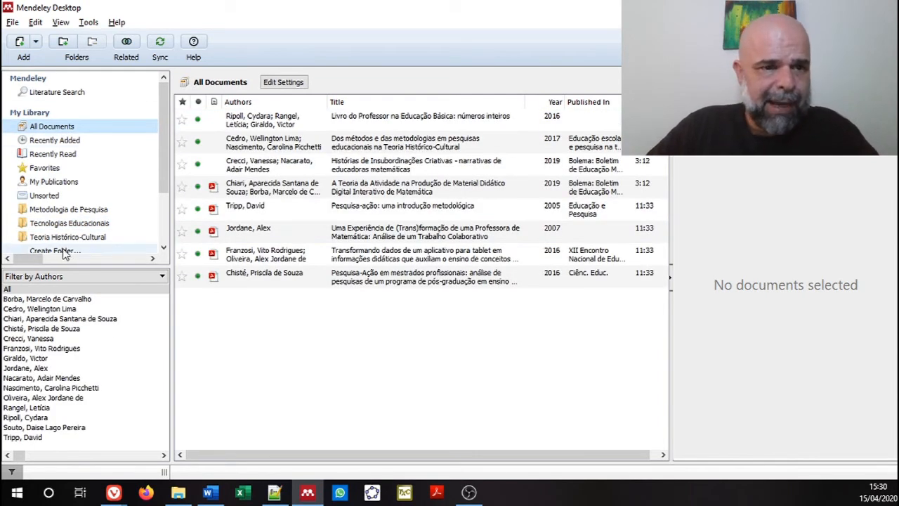
{"action": "scroll", "coordinate": [63, 254], "scroll_direction": "down", "scroll_amount": 3}
{"action": "left_click", "coordinate": [70, 179]}
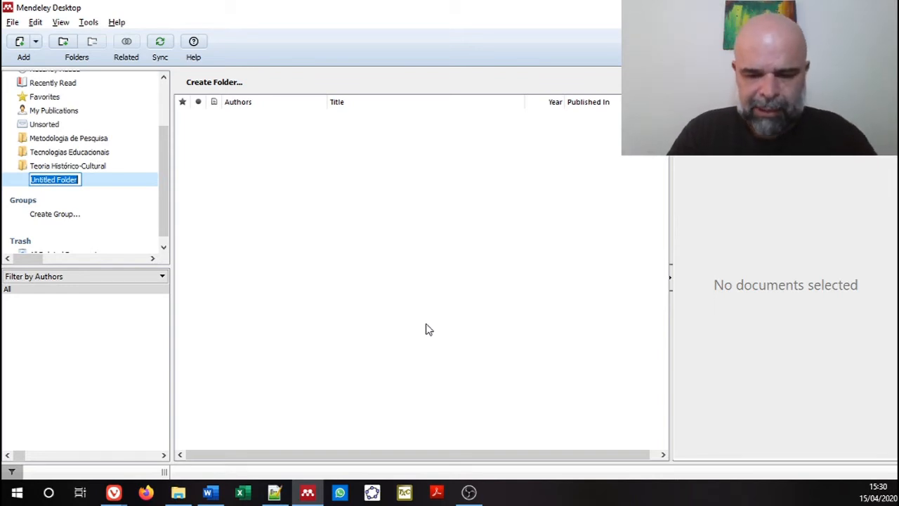
{"action": "type", "text": "Números"}
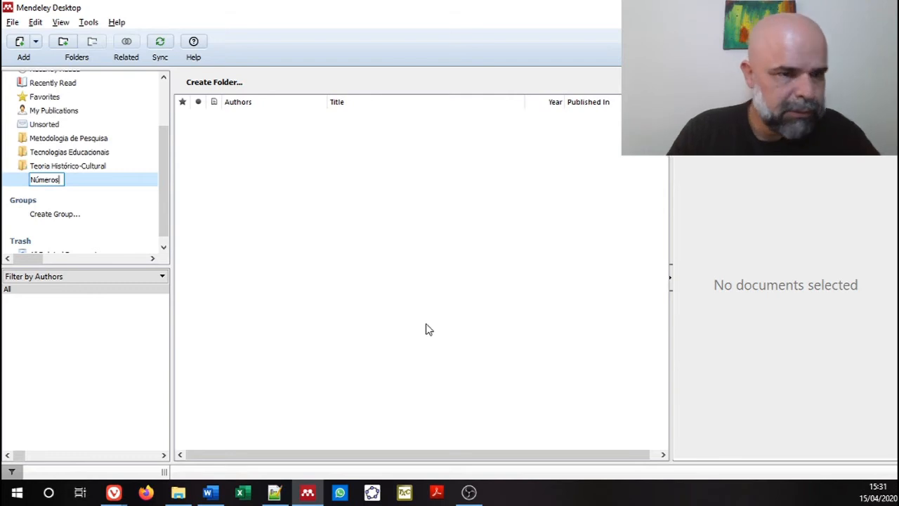
{"action": "key", "text": "Return"}
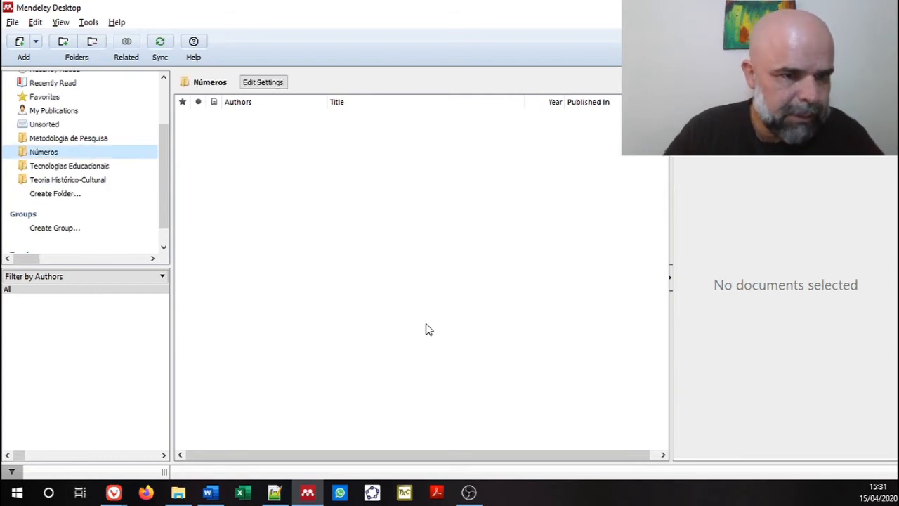
- Add "Livro do Professor na Educação Básica: números inteiros" from All Documents to the Números folder, and check Unsorted
{"action": "scroll", "coordinate": [68, 135], "scroll_direction": "up", "scroll_amount": 2}
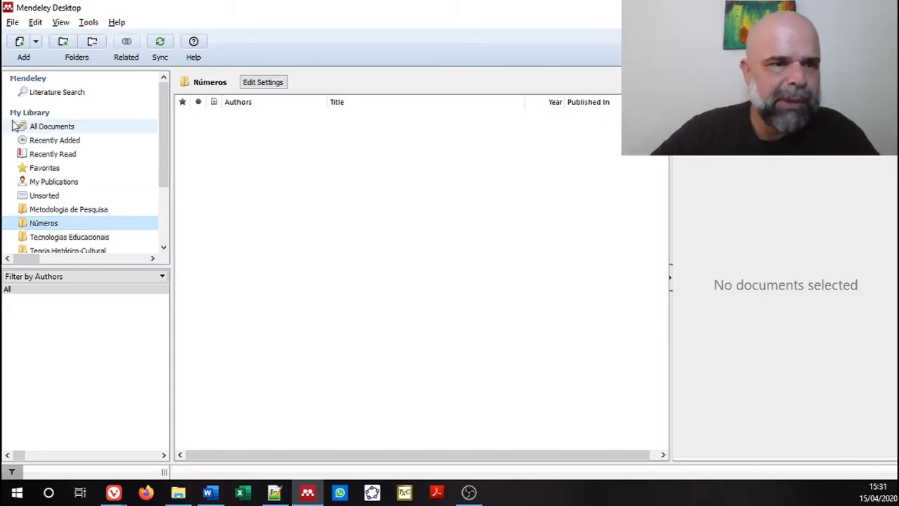
{"action": "left_click", "coordinate": [40, 126]}
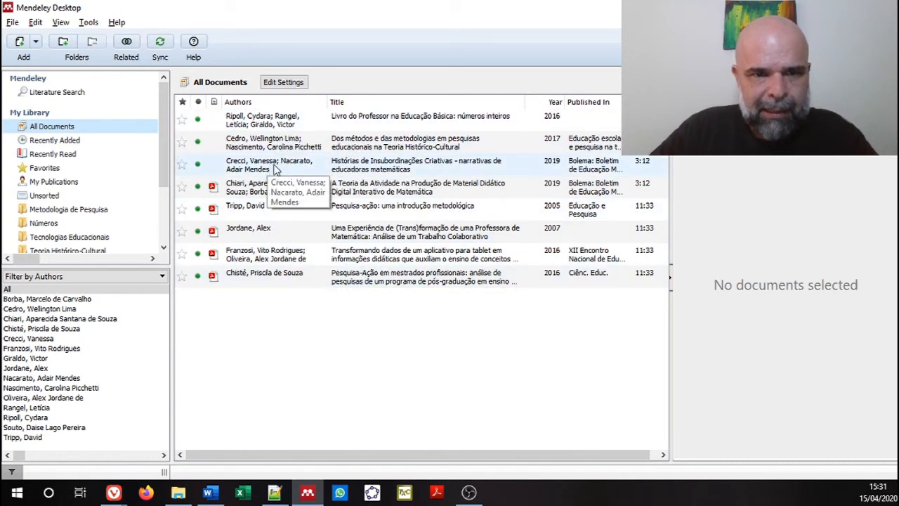
{"action": "left_click_drag", "start_coordinate": [278, 120], "coordinate": [88, 229]}
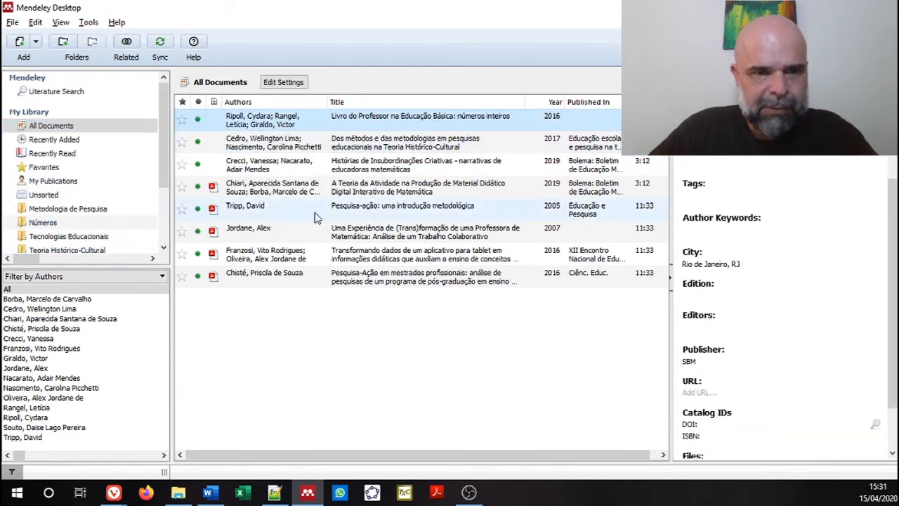
{"action": "left_click", "coordinate": [39, 195]}
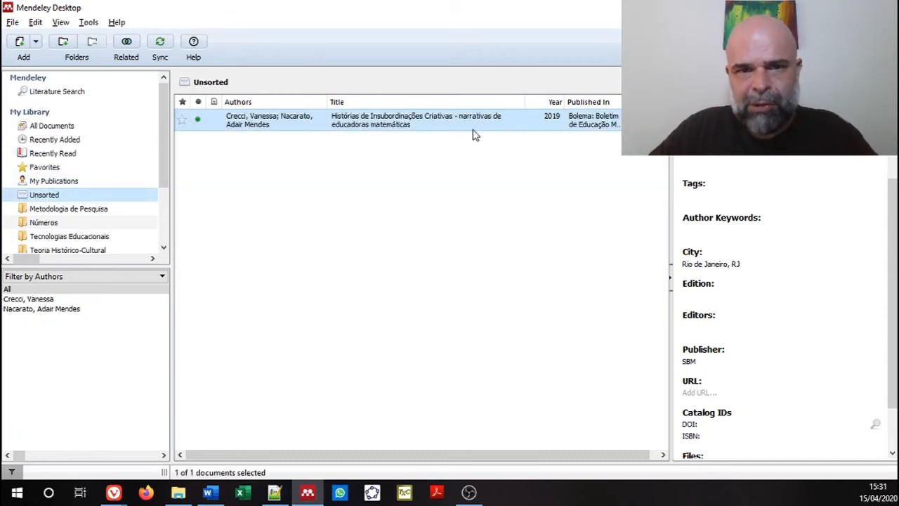
- Create a library folder named "Insubordinação Criativa"
{"action": "left_click", "coordinate": [42, 125]}
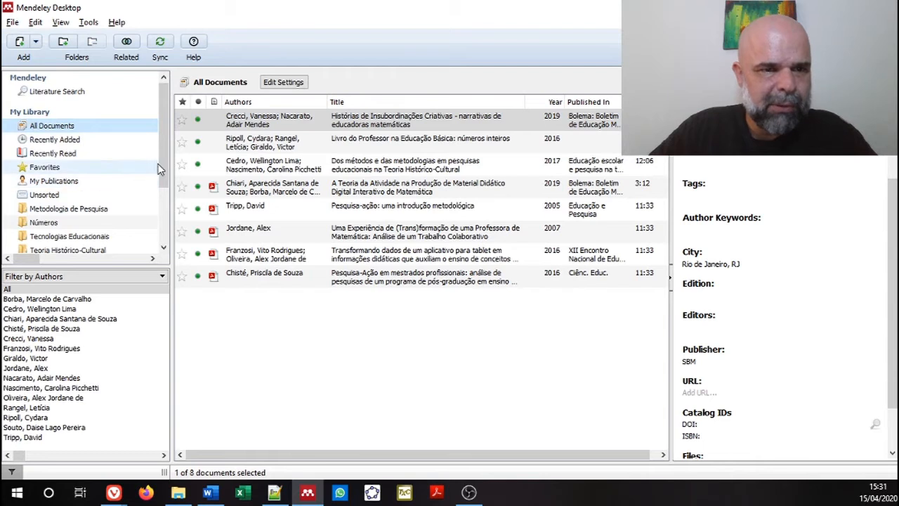
{"action": "left_click_drag", "start_coordinate": [161, 169], "coordinate": [176, 200]}
{"action": "scroll", "coordinate": [61, 172], "scroll_direction": "down", "scroll_amount": 2}
{"action": "left_click", "coordinate": [56, 174]}
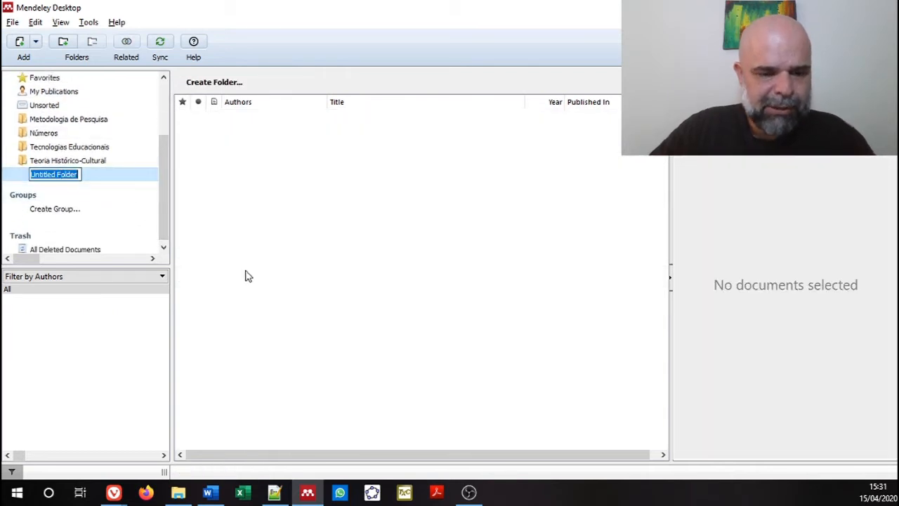
{"action": "type", "text": "Insubor"}
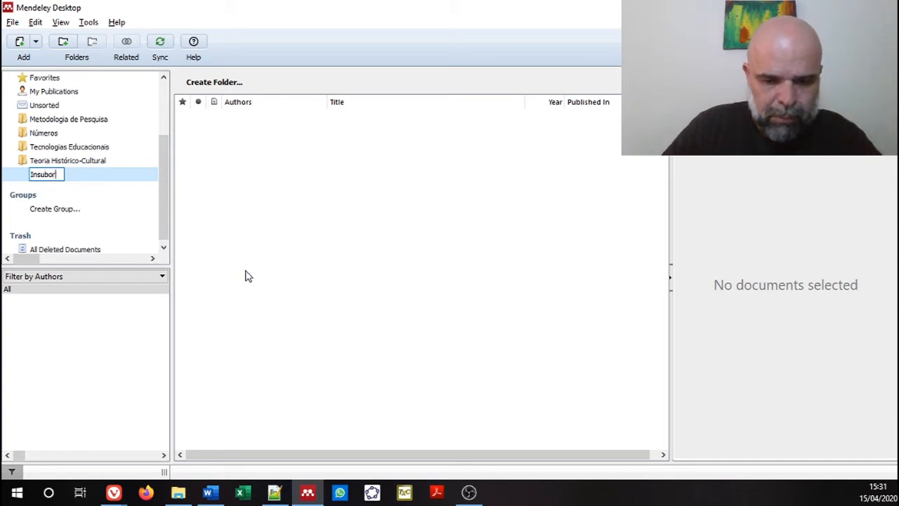
{"action": "type", "text": "dinação "}
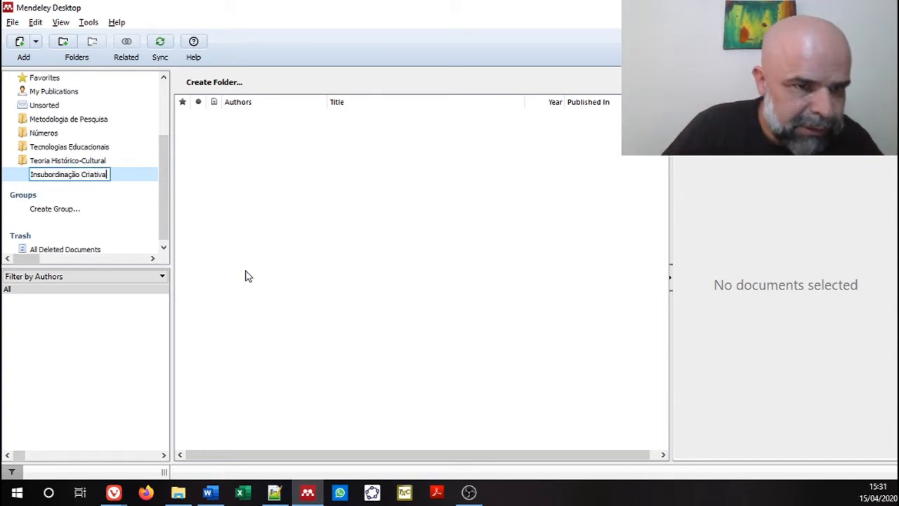
{"action": "type", "text": "Criativa"}
{"action": "key", "text": "Return"}
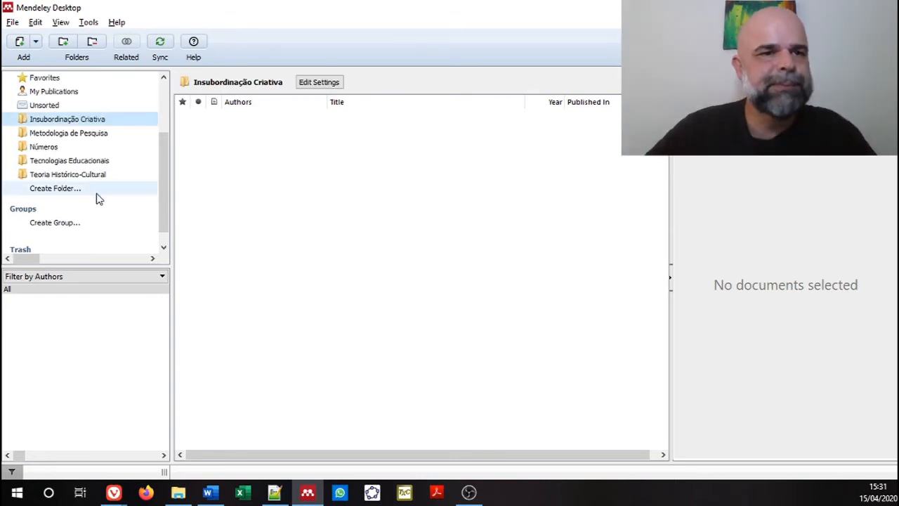
- Add "Histórias de Insubordinações Criativas" from All Documents to the Insubordinação Criativa folder, and check the folder and the library list
{"action": "scroll", "coordinate": [101, 169], "scroll_direction": "up", "scroll_amount": 3}
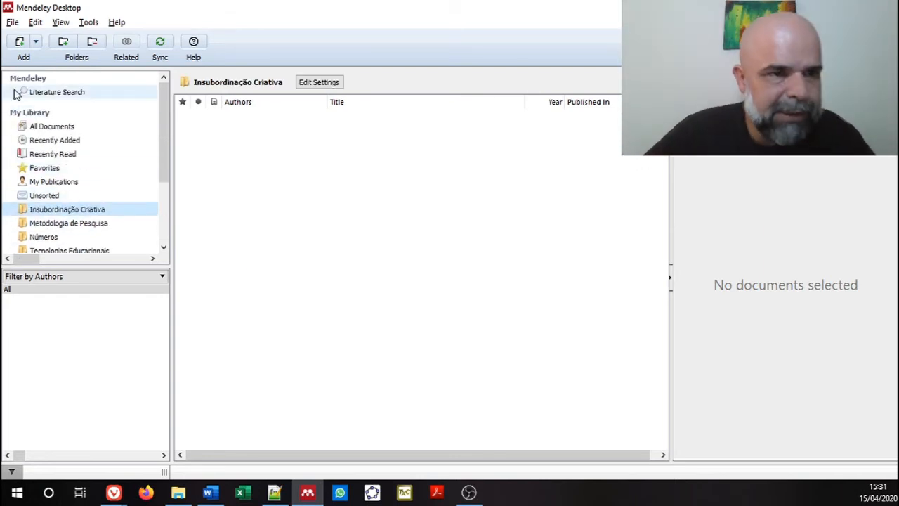
{"action": "left_click", "coordinate": [57, 127]}
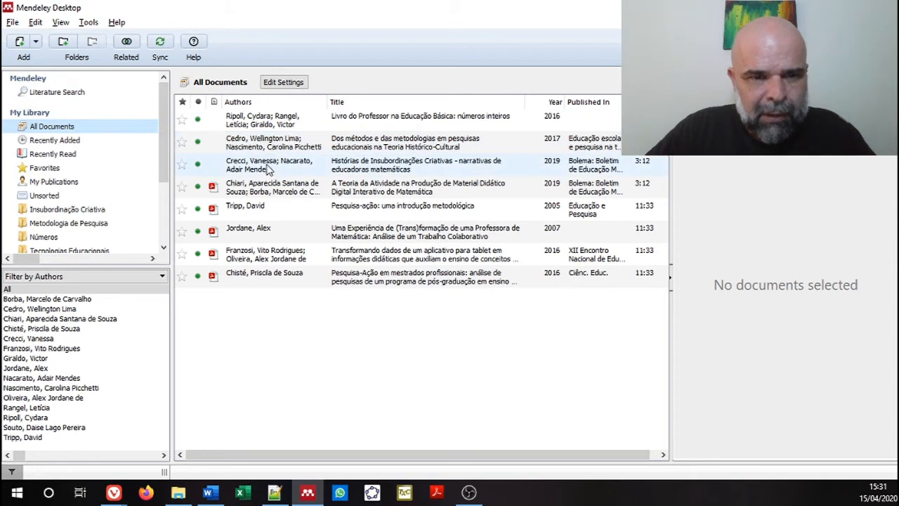
{"action": "left_click_drag", "start_coordinate": [299, 171], "coordinate": [85, 207]}
{"action": "left_click", "coordinate": [55, 197]}
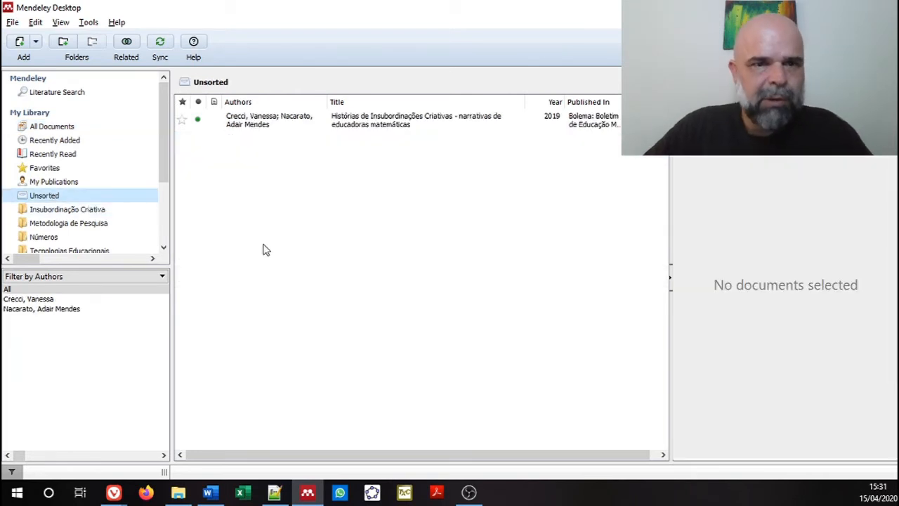
{"action": "left_click", "coordinate": [56, 127]}
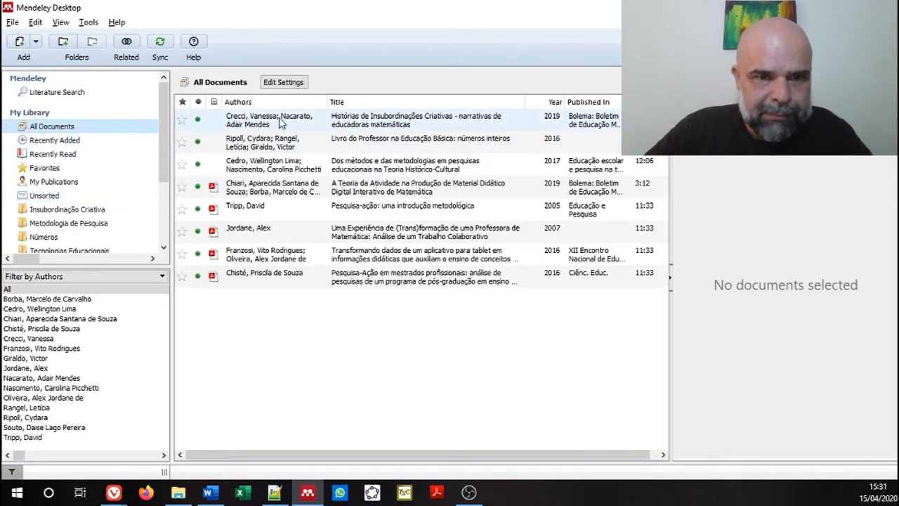
{"action": "left_click_drag", "start_coordinate": [280, 121], "coordinate": [77, 209]}
{"action": "left_click", "coordinate": [71, 196]}
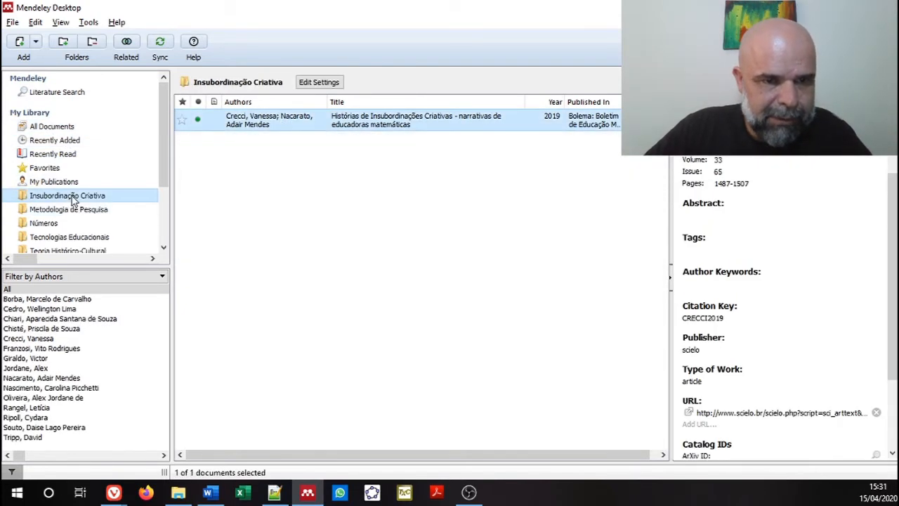
{"action": "left_click", "coordinate": [56, 127]}
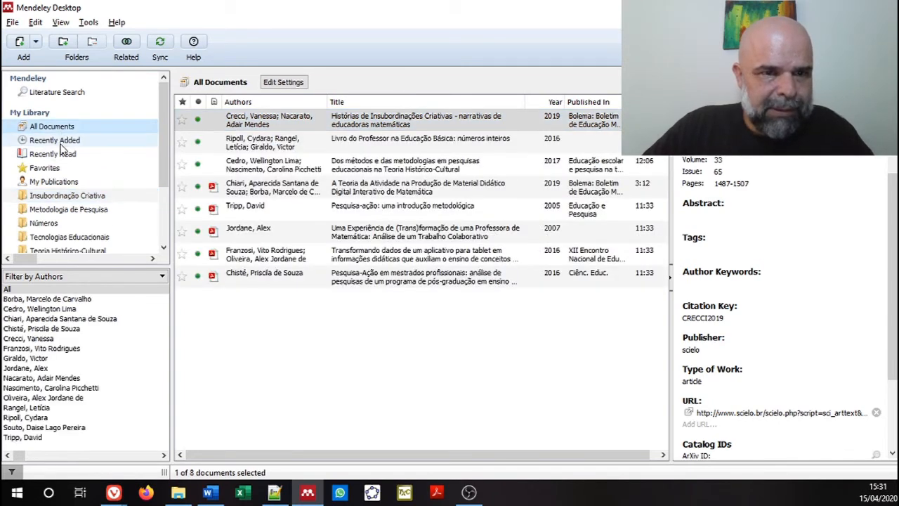
{"action": "scroll", "coordinate": [51, 195], "scroll_direction": "down", "scroll_amount": 3}
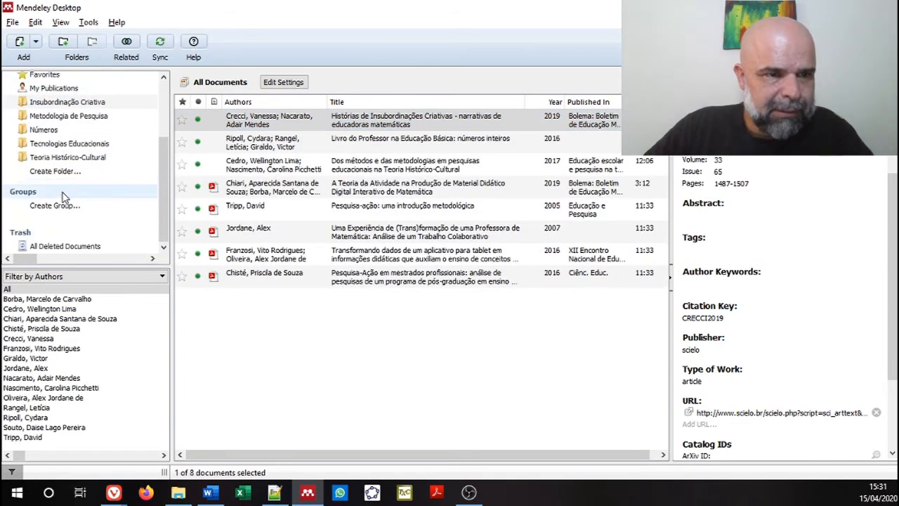
{"action": "scroll", "coordinate": [66, 204], "scroll_direction": "up", "scroll_amount": 3}
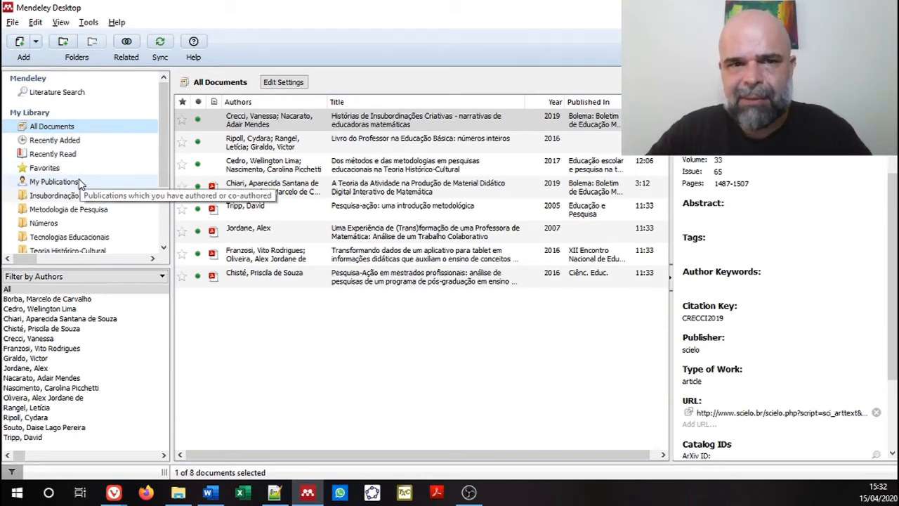
- Compare the contents of the Metodologia de Pesquisa folder with the All Documents list
{"action": "scroll", "coordinate": [95, 227], "scroll_direction": "down", "scroll_amount": 2}
{"action": "scroll", "coordinate": [98, 224], "scroll_direction": "up", "scroll_amount": 1}
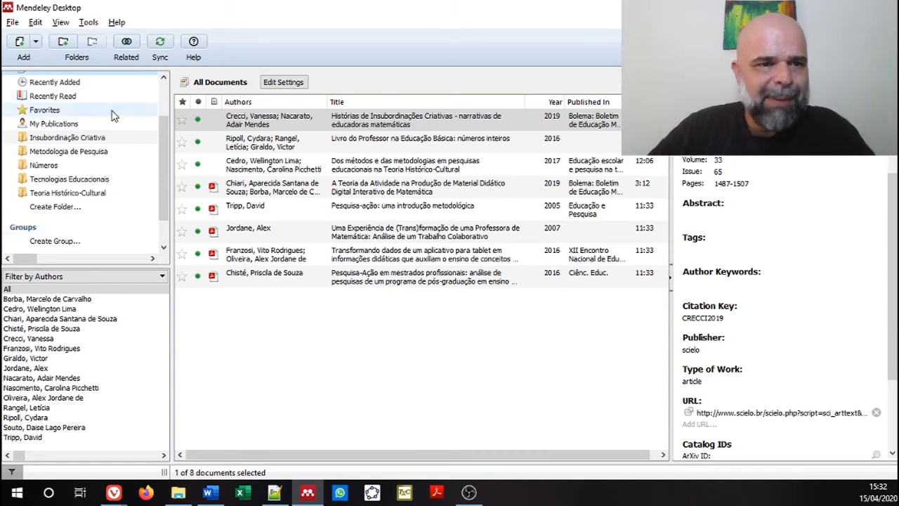
{"action": "scroll", "coordinate": [96, 215], "scroll_direction": "up", "scroll_amount": 2}
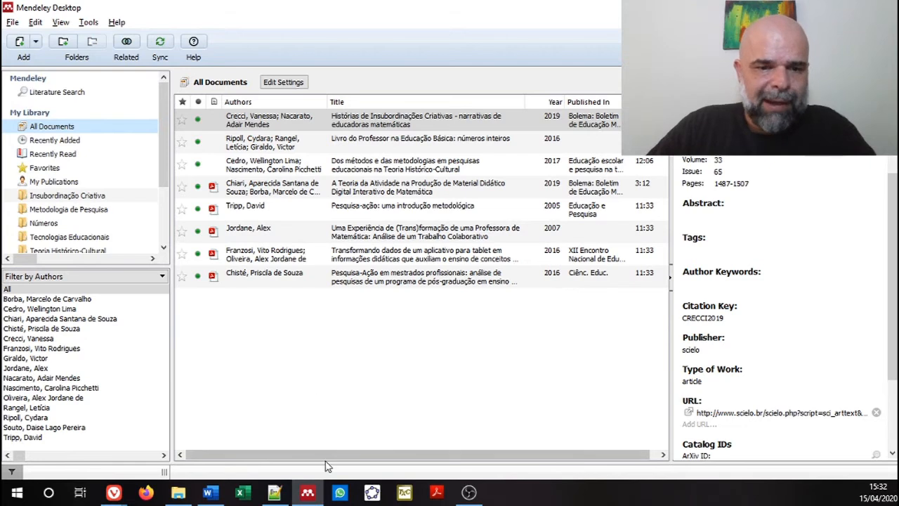
{"action": "left_click", "coordinate": [89, 218]}
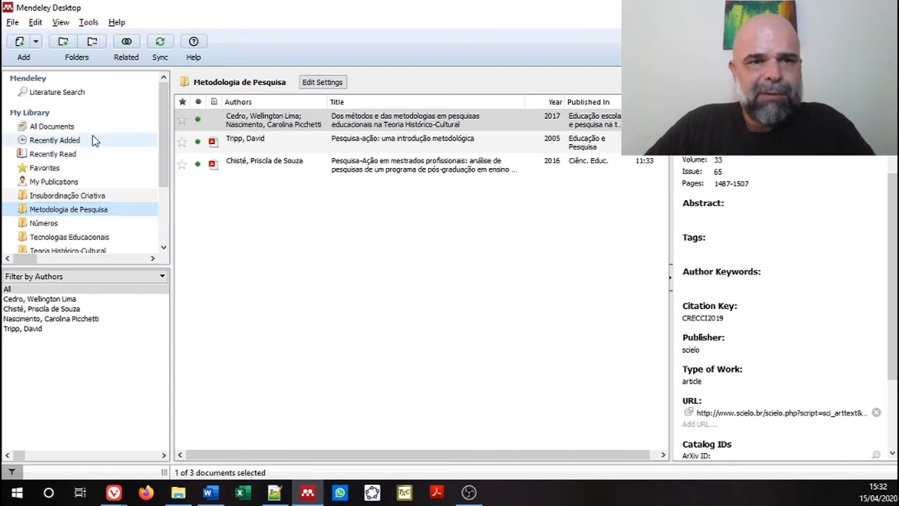
{"action": "left_click", "coordinate": [43, 127]}
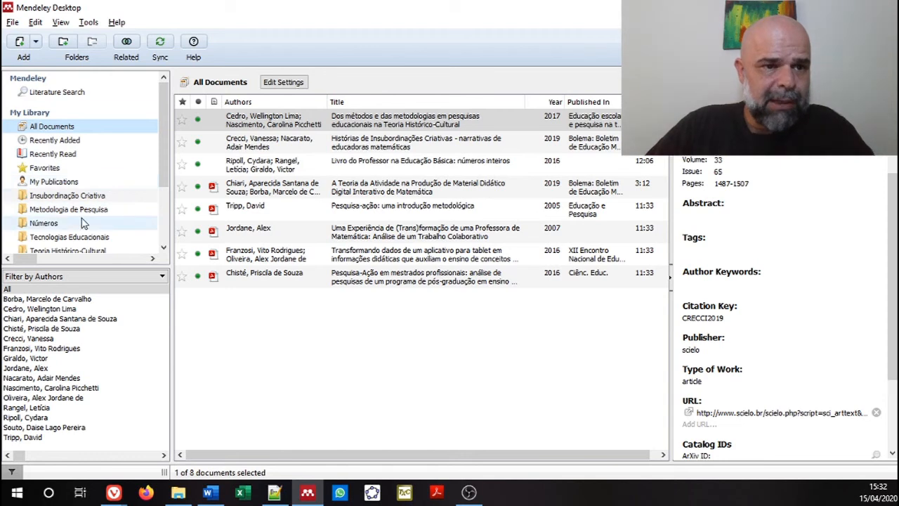
- Start adding a file to the Metodologia de Pesquisa folder and browse to the Metodologia subfolder of Textos in OneDrive
{"action": "left_click", "coordinate": [106, 210]}
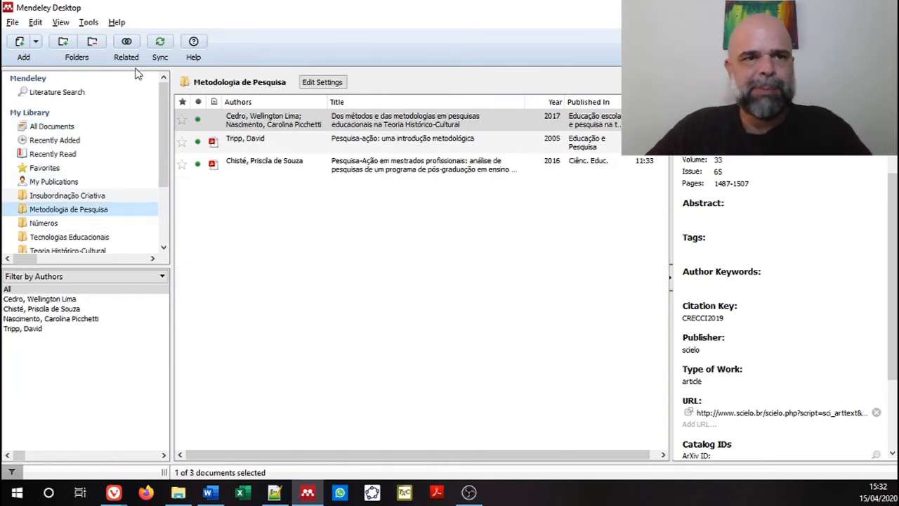
{"action": "left_click", "coordinate": [21, 44]}
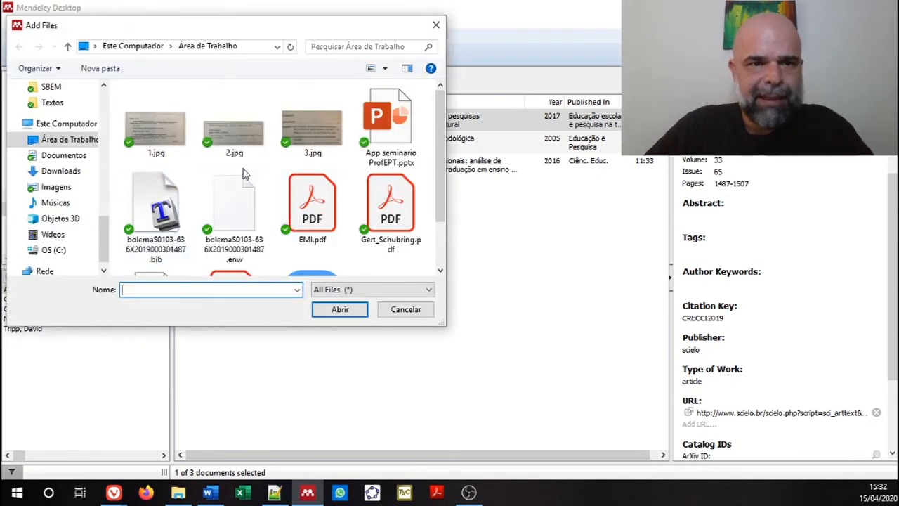
{"action": "left_click_drag", "start_coordinate": [225, 28], "coordinate": [436, 64]}
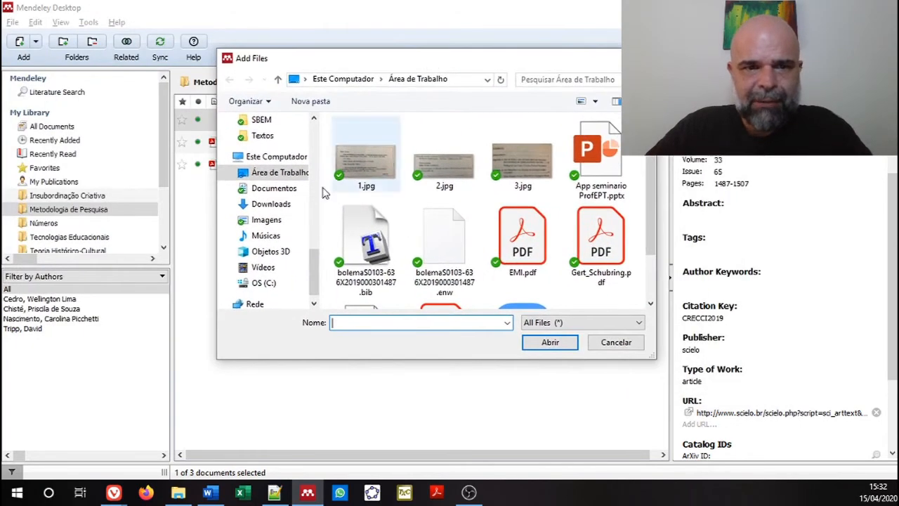
{"action": "scroll", "coordinate": [257, 183], "scroll_direction": "up", "scroll_amount": 1}
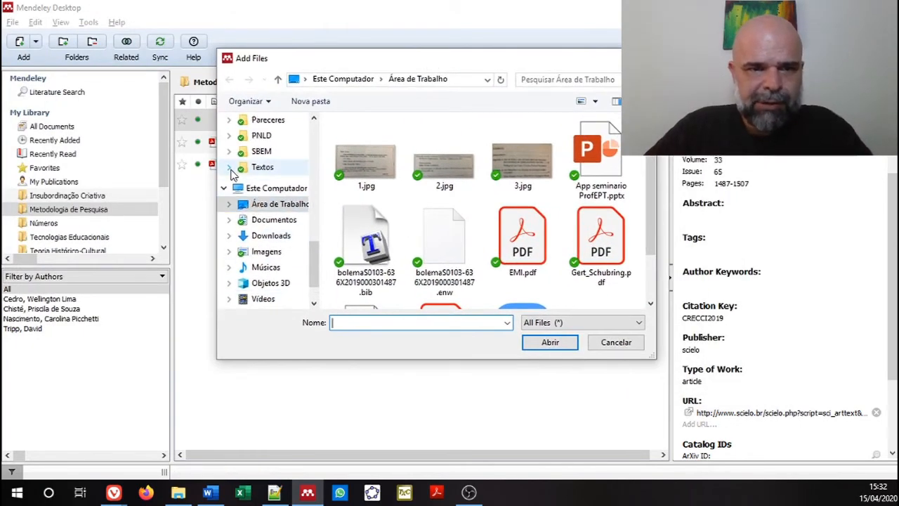
{"action": "left_click", "coordinate": [259, 168]}
{"action": "scroll", "coordinate": [267, 246], "scroll_direction": "down", "scroll_amount": 8}
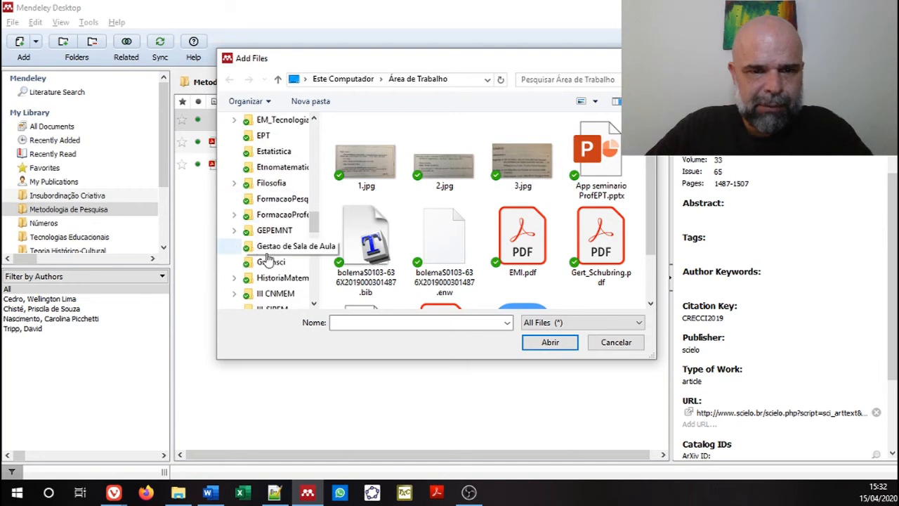
{"action": "scroll", "coordinate": [261, 239], "scroll_direction": "down", "scroll_amount": 1}
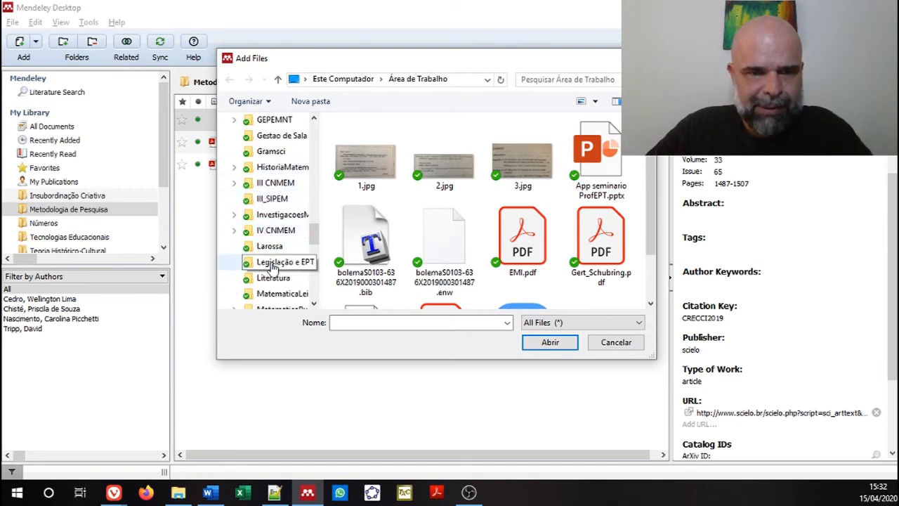
{"action": "scroll", "coordinate": [267, 291], "scroll_direction": "down", "scroll_amount": 1}
{"action": "scroll", "coordinate": [274, 260], "scroll_direction": "down", "scroll_amount": 1}
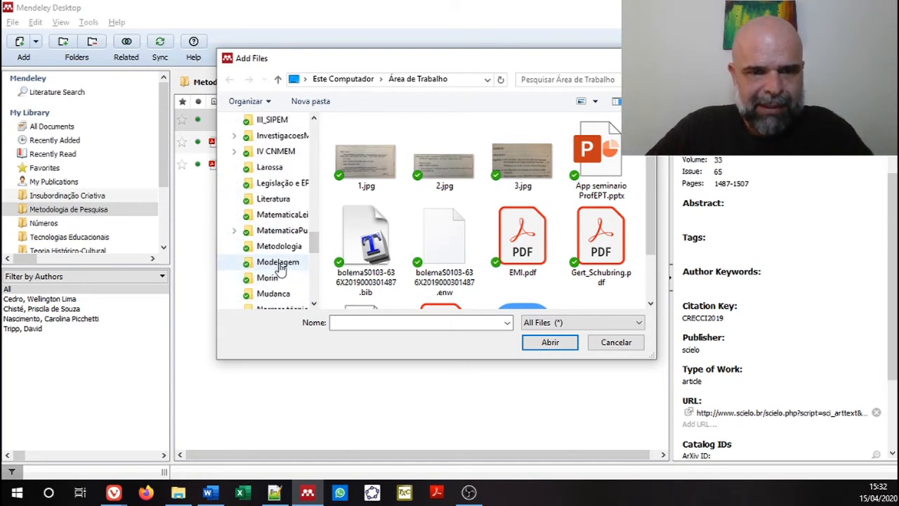
{"action": "left_click", "coordinate": [283, 247]}
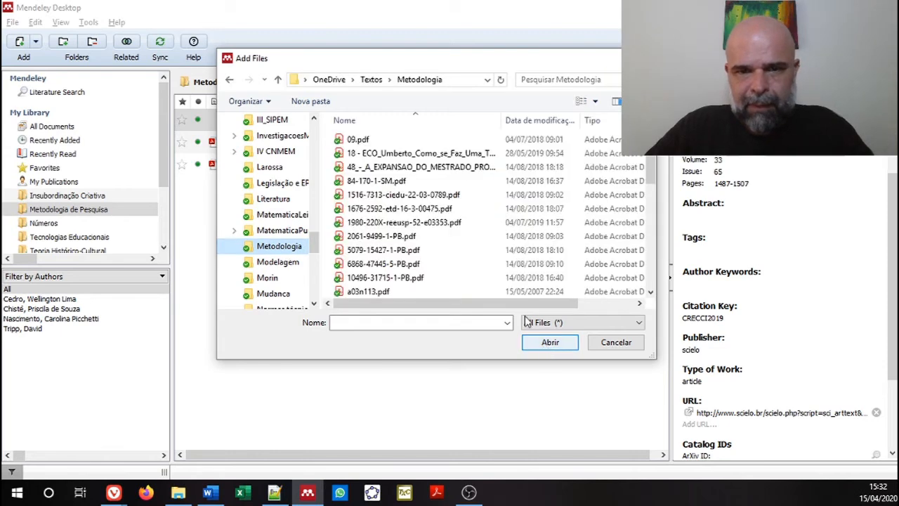
- Import v12_n7_a2017.pdf from the Metodologia subfolder into the Metodologia de Pesquisa library folder
{"action": "scroll", "coordinate": [380, 211], "scroll_direction": "down", "scroll_amount": 4}
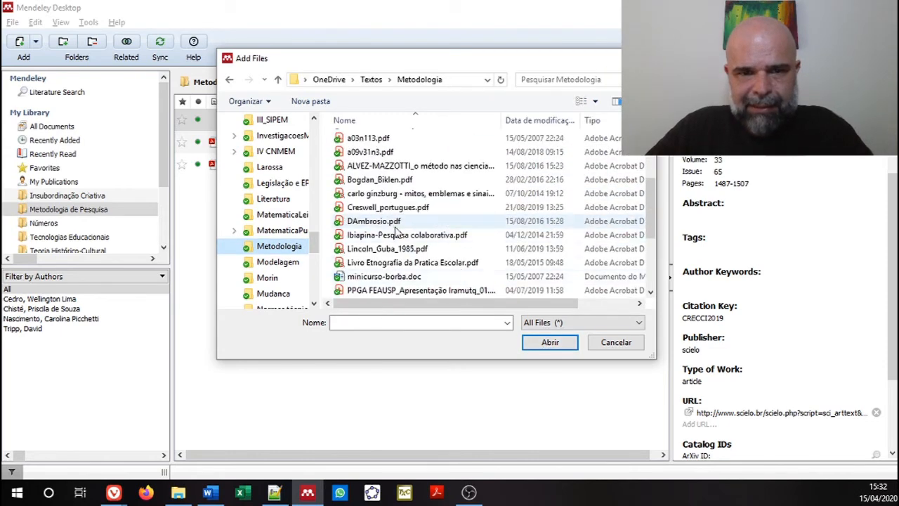
{"action": "scroll", "coordinate": [421, 253], "scroll_direction": "down", "scroll_amount": 5}
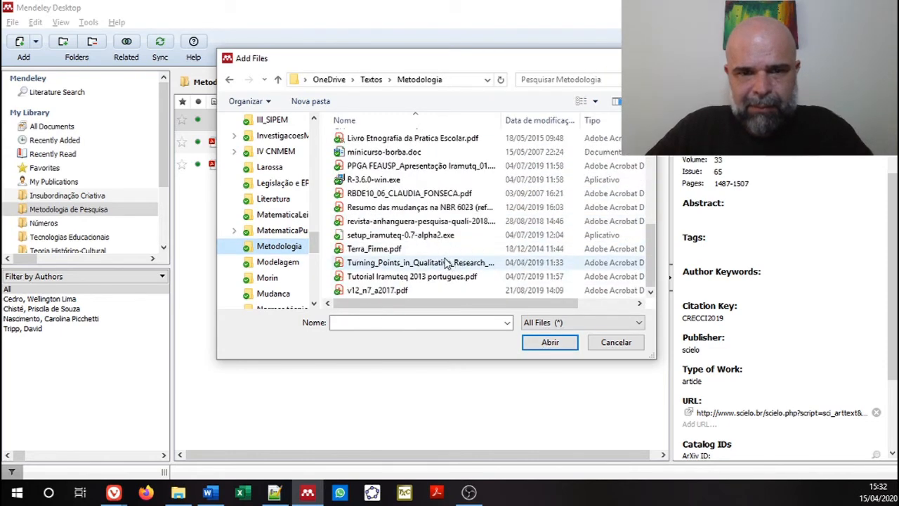
{"action": "left_click", "coordinate": [367, 293]}
{"action": "double_click", "coordinate": [367, 294]}
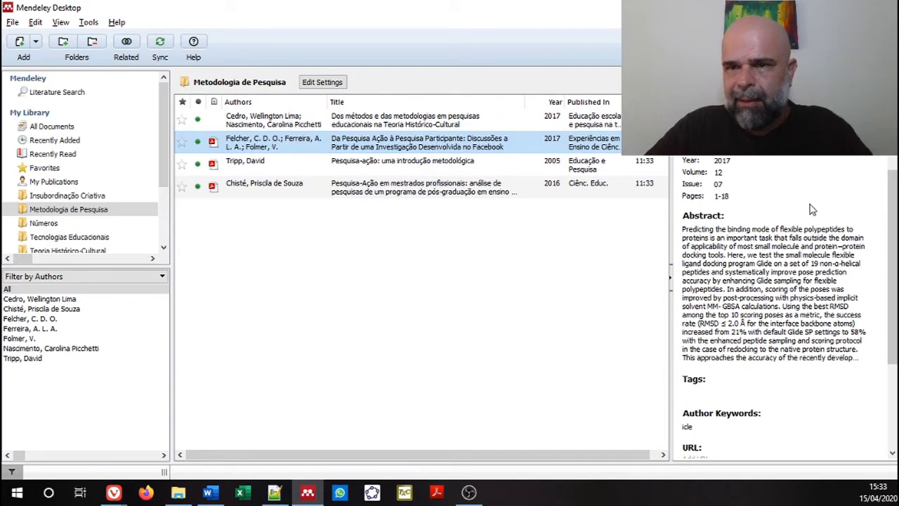
- Review the imported article's metadata, open its PDF to check the first page, and close the PDF
{"action": "scroll", "coordinate": [811, 209], "scroll_direction": "up", "scroll_amount": 3}
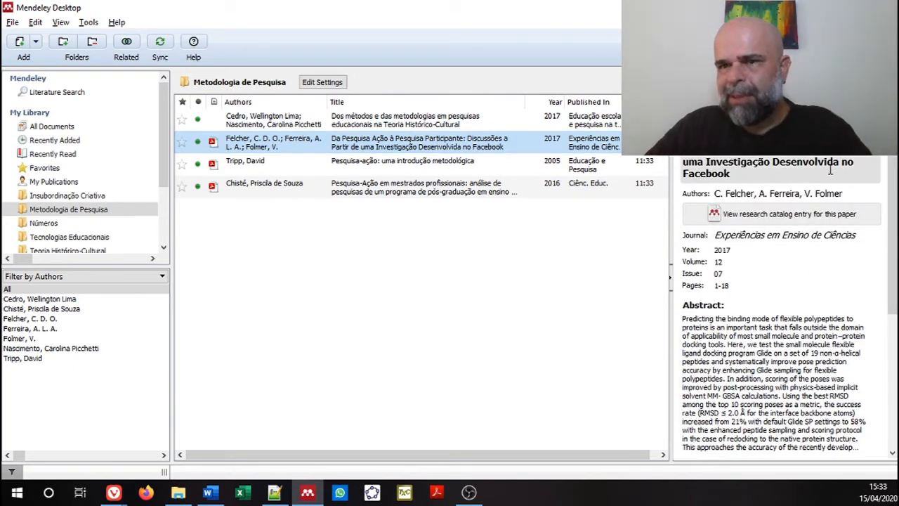
{"action": "double_click", "coordinate": [337, 138]}
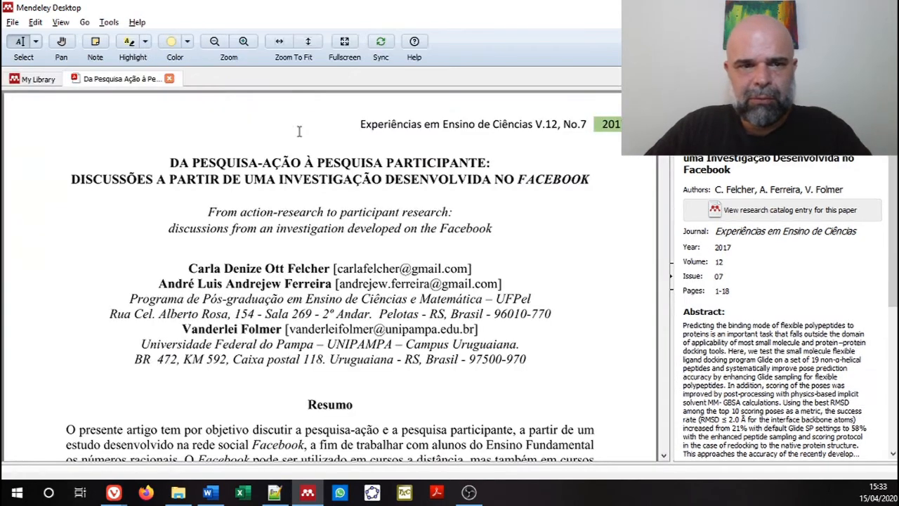
{"action": "left_click", "coordinate": [170, 79]}
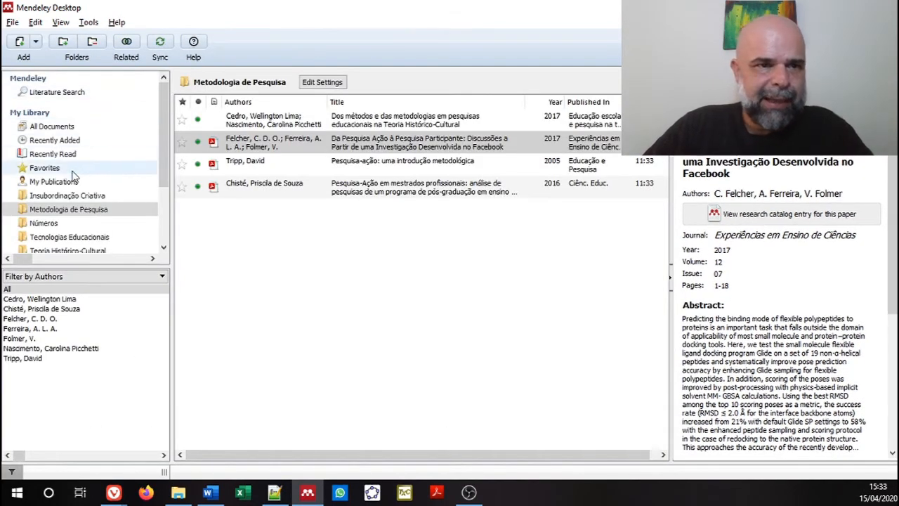
- Check the Insubordinação Criativa folder and the All Documents list, leaving the folder names as they are
{"action": "left_click", "coordinate": [58, 213]}
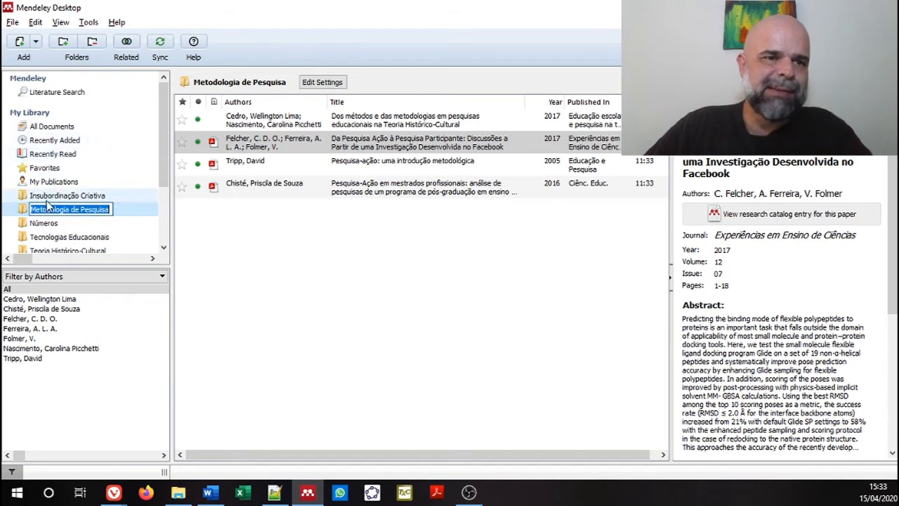
{"action": "left_click", "coordinate": [48, 202]}
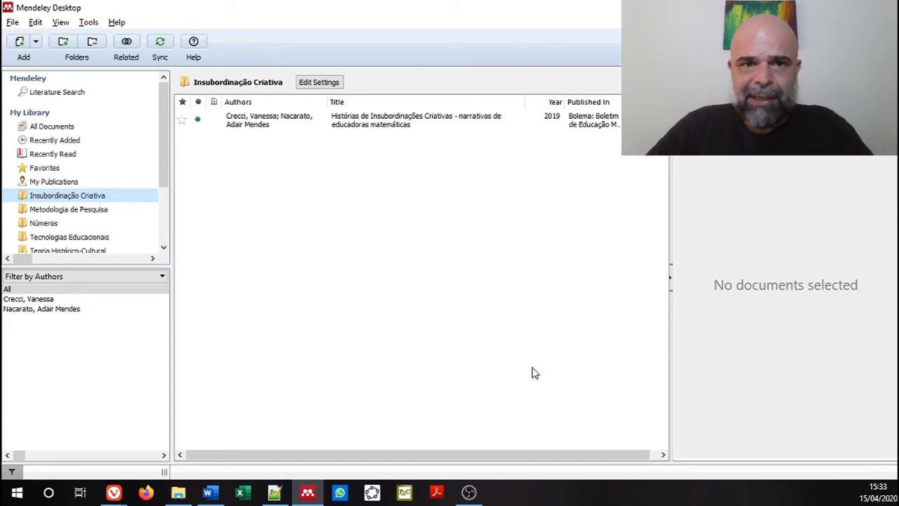
{"action": "left_click", "coordinate": [51, 127]}
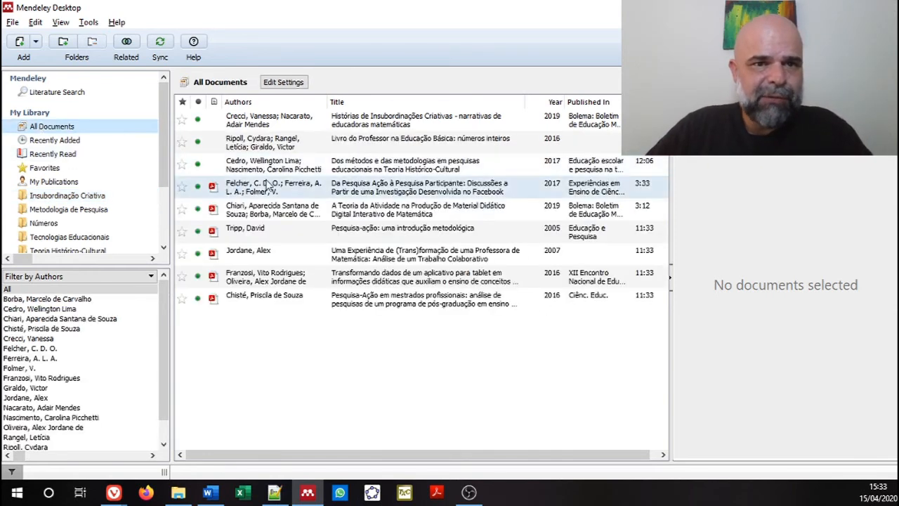
- Switch to the Mendeley website in Vivaldi and open the online Library to check its documents and folders
{"action": "left_click", "coordinate": [114, 493]}
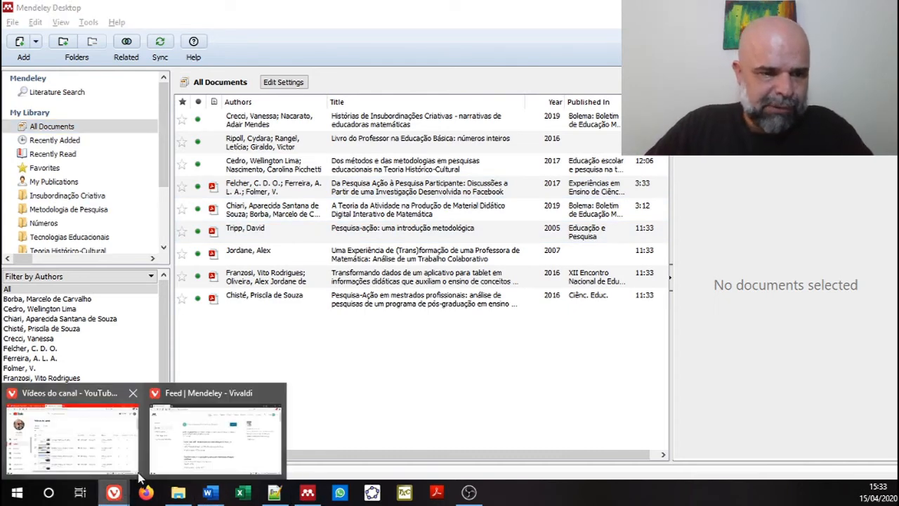
{"action": "left_click", "coordinate": [210, 429]}
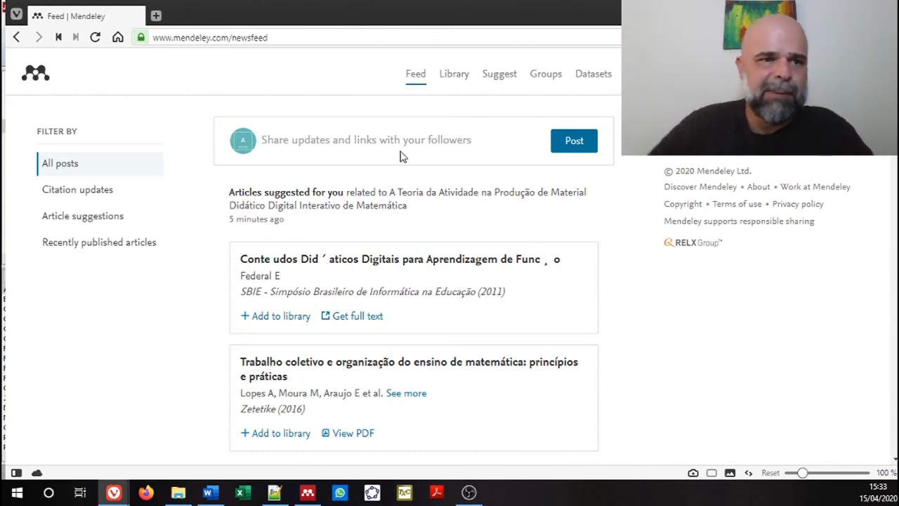
{"action": "left_click", "coordinate": [455, 79]}
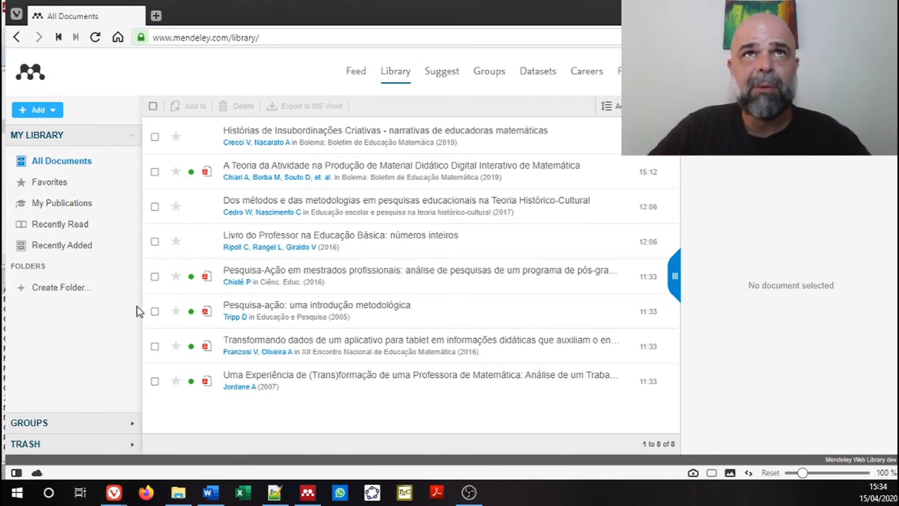
- Return to Mendeley Desktop to sync the library, and reload the online Library in Vivaldi
{"action": "key", "text": "alt+Tab"}
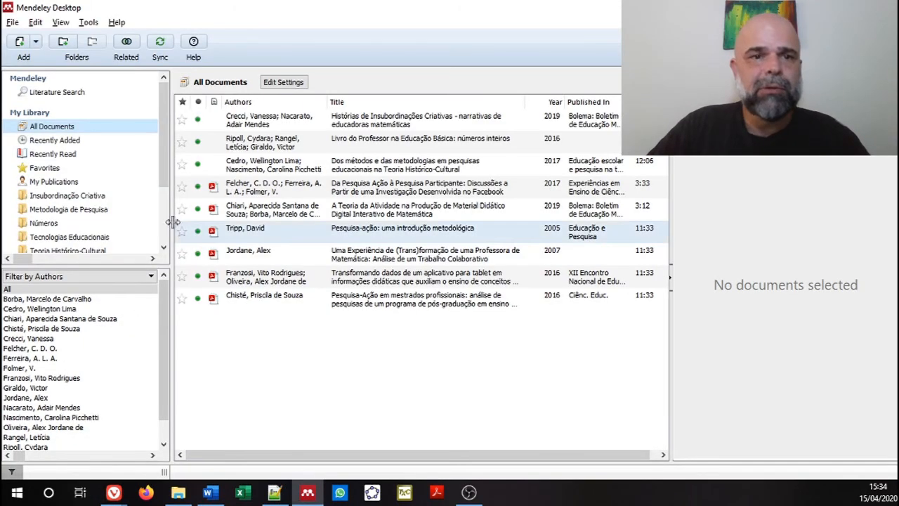
{"action": "left_click", "coordinate": [160, 44]}
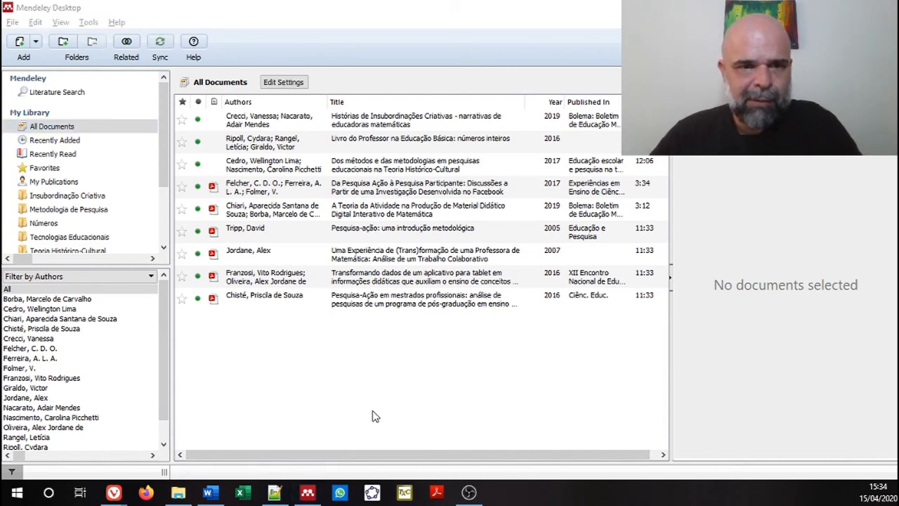
{"action": "key", "text": "alt+Tab"}
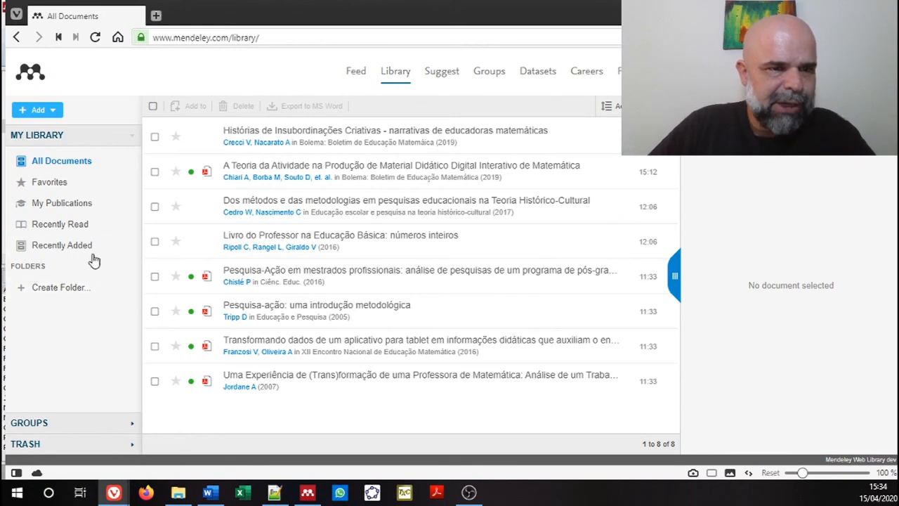
{"action": "left_click", "coordinate": [96, 38]}
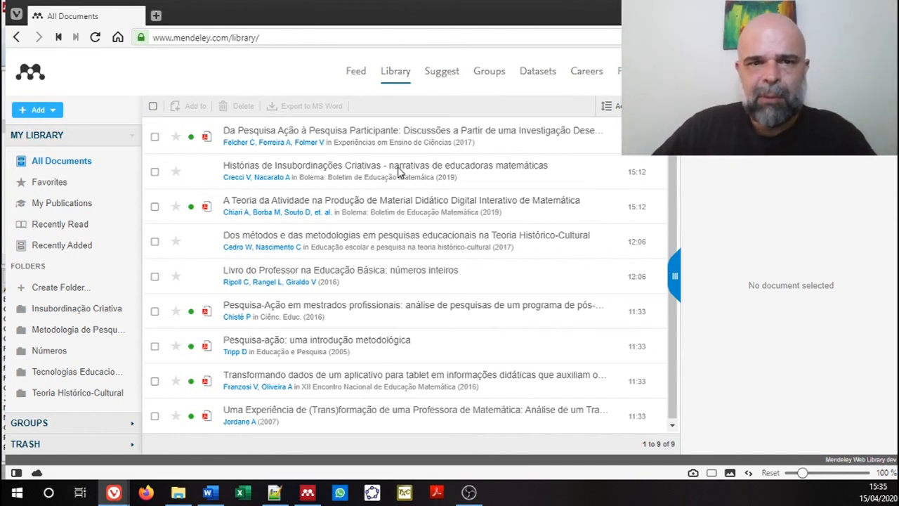
- View the details of "Histórias de Insubordinações Criativas" in the online Library and switch back to Mendeley Desktop
{"action": "left_click", "coordinate": [399, 174]}
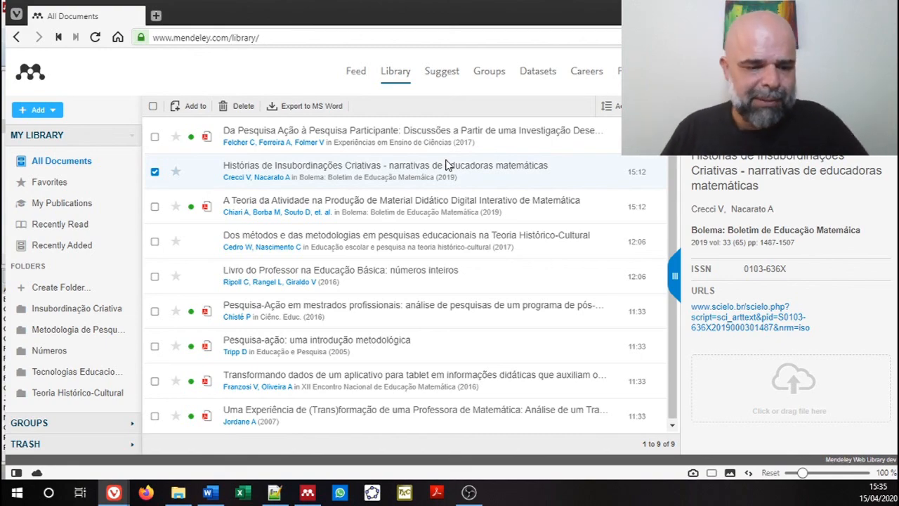
{"action": "key", "text": "alt+Tab"}
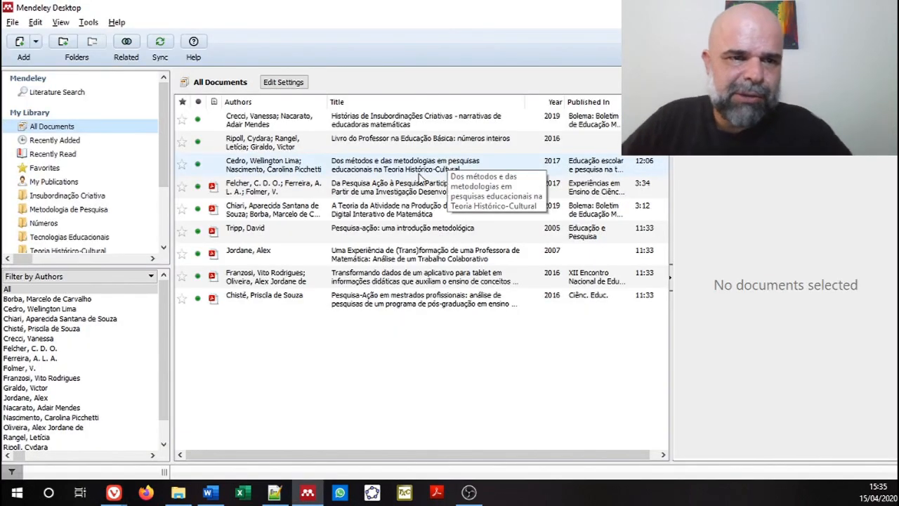